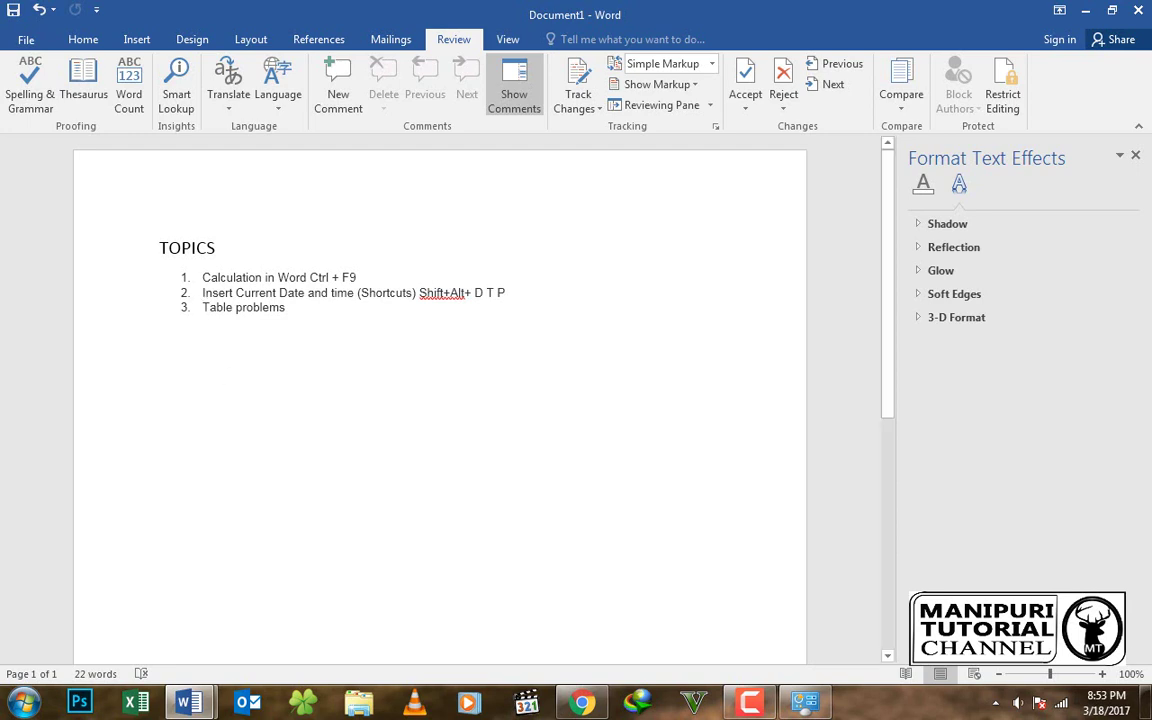
Step: Insert a page break after the topics list and remove the list numbering from the new page's first line
mouse_move(195, 706)
key("ctrl+Return")
scroll(273, 417, "down", 3)
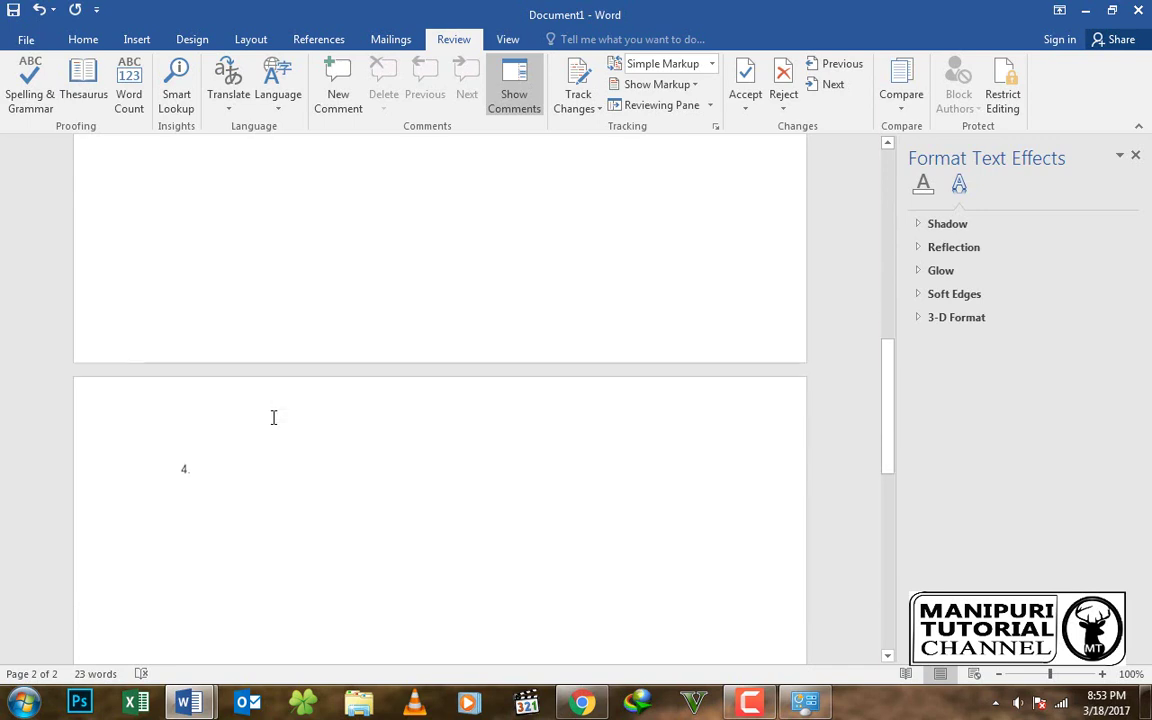
key("BackSpace")
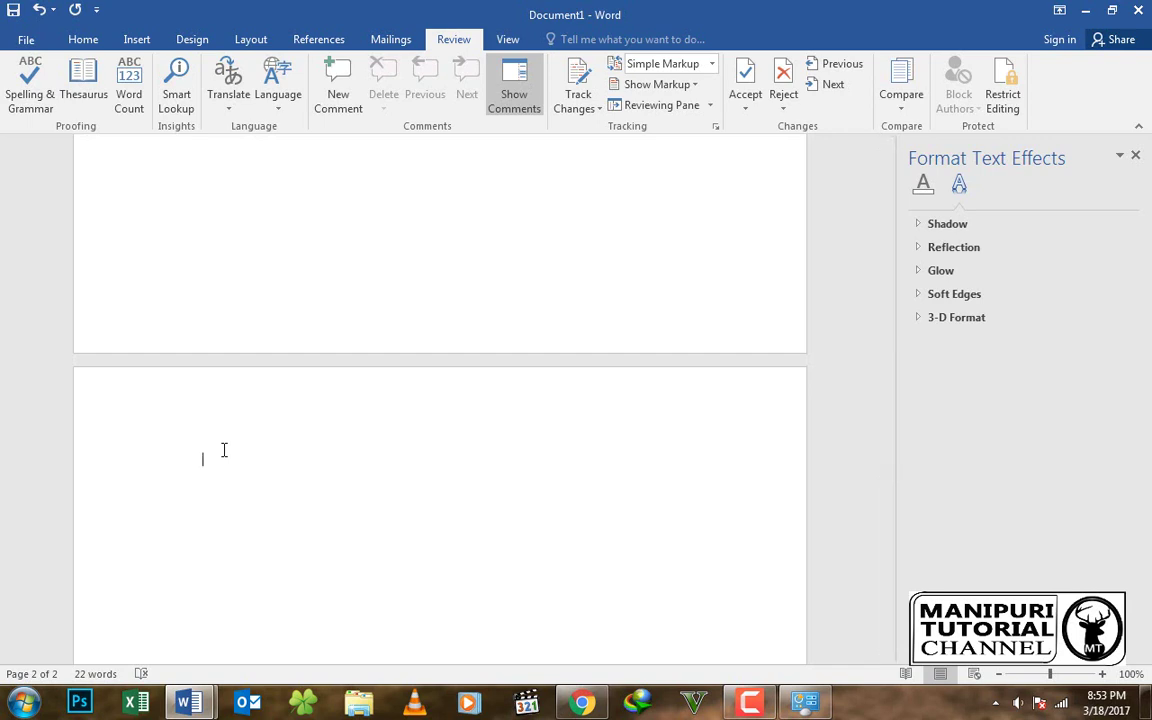
Step: Write the expression 2x3+89 at the start of the second page
type("2")
type("x3")
type("=")
type("8")
type("9")
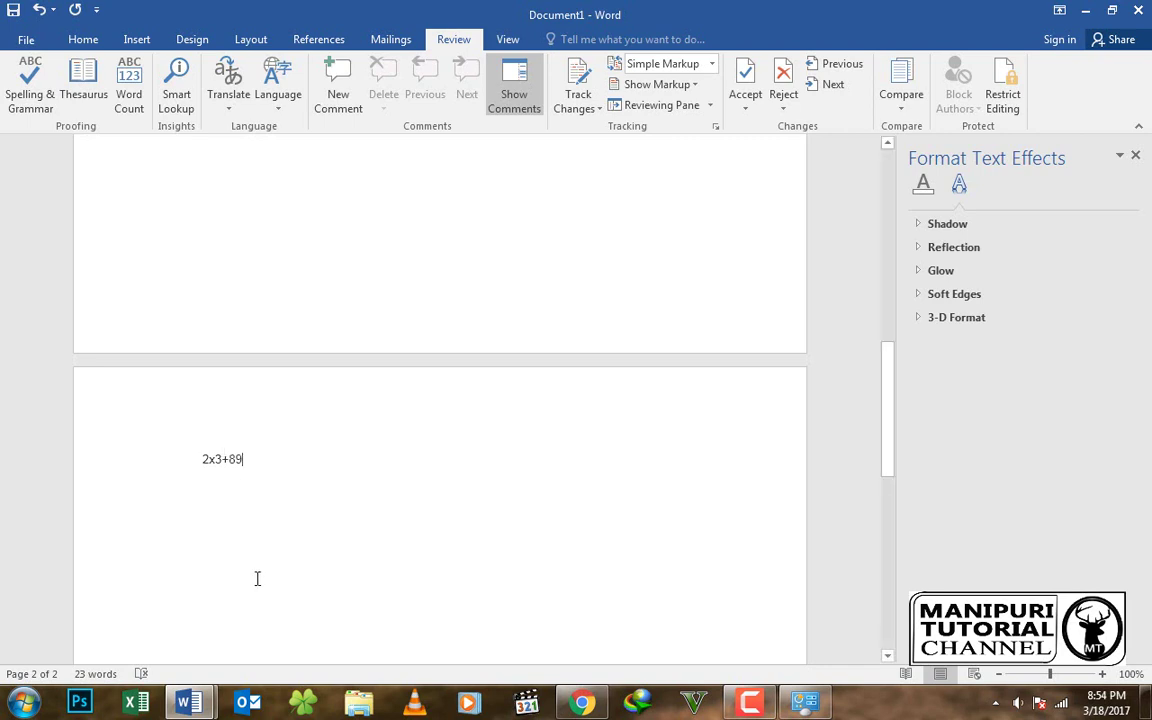
Step: Insert a formula field with =2*3+89 directly after the expression and update the field to calculate it
scroll(293, 527, "up", 3)
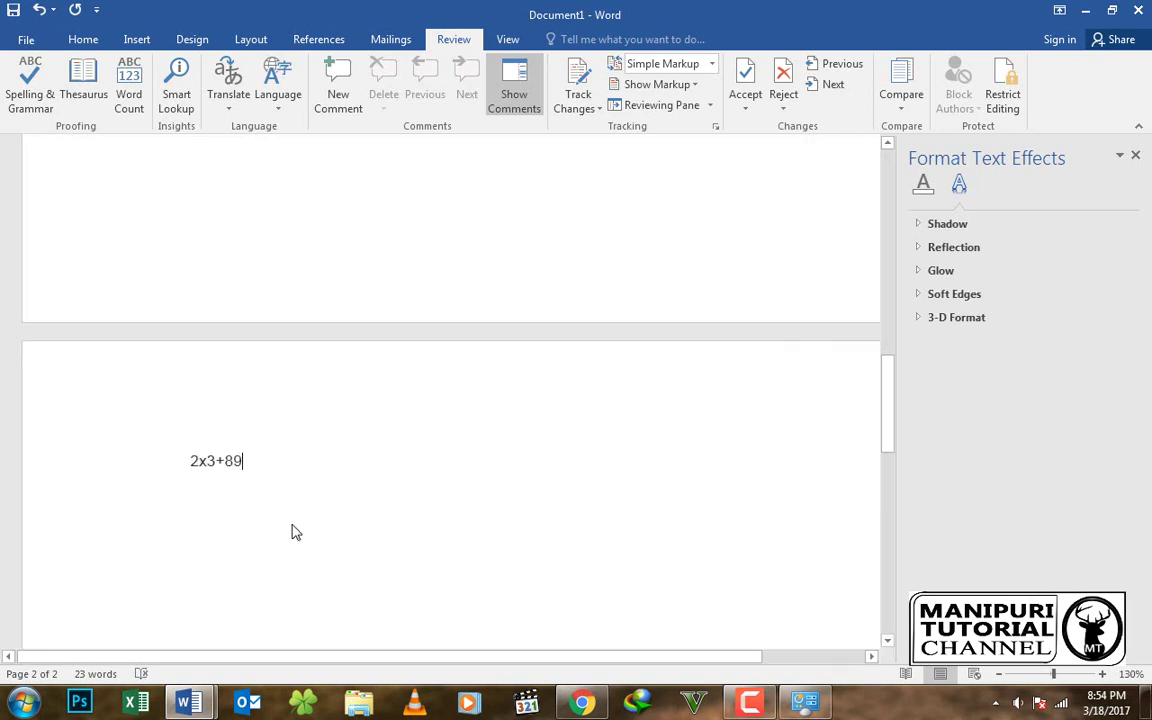
scroll(293, 527, "down", 2)
scroll(293, 524, "down", 2)
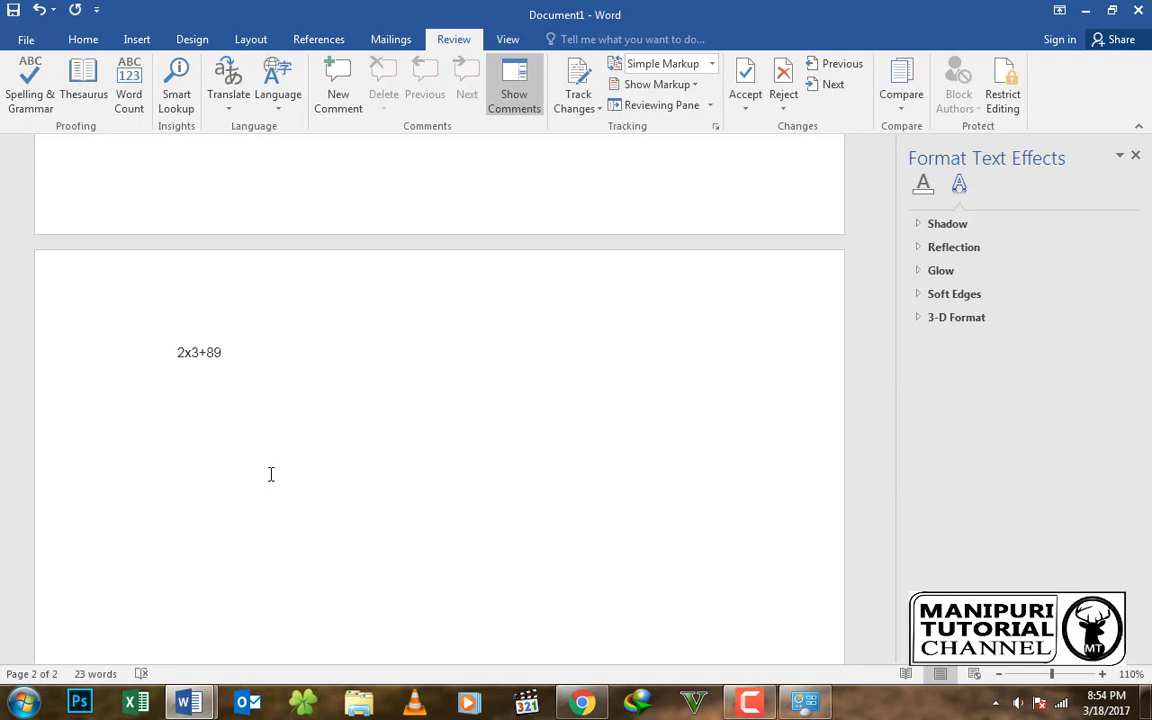
key("ctrl+F9")
type("=2*3+89")
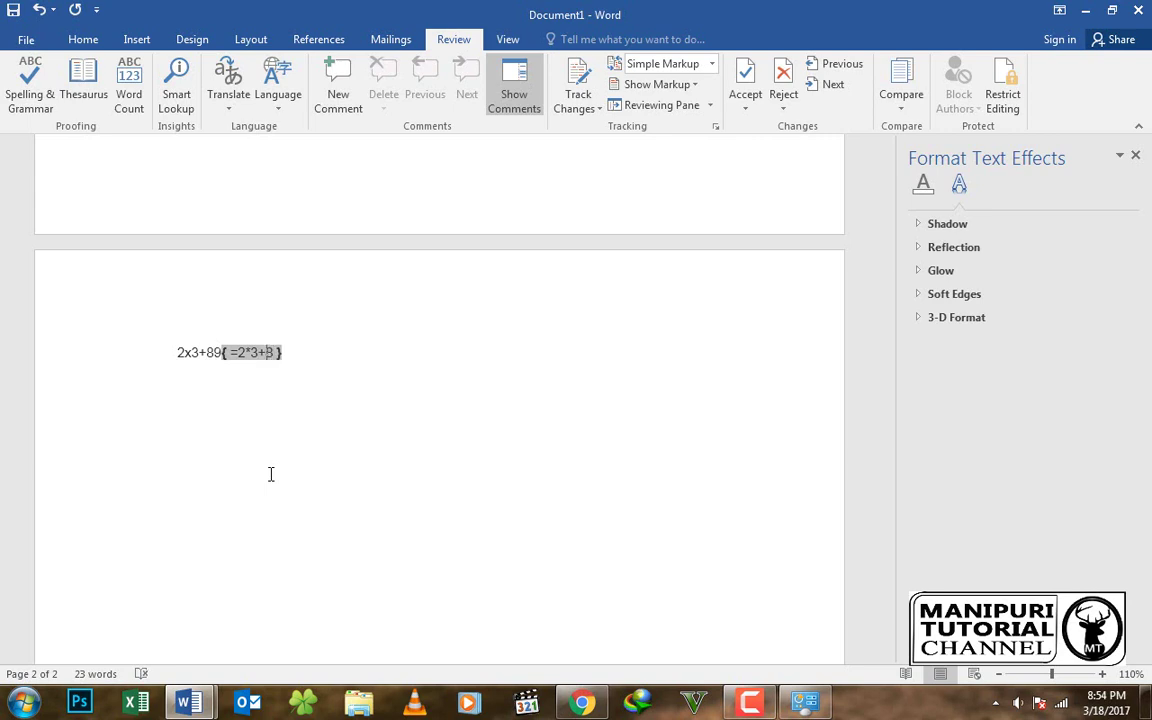
right_click(262, 352)
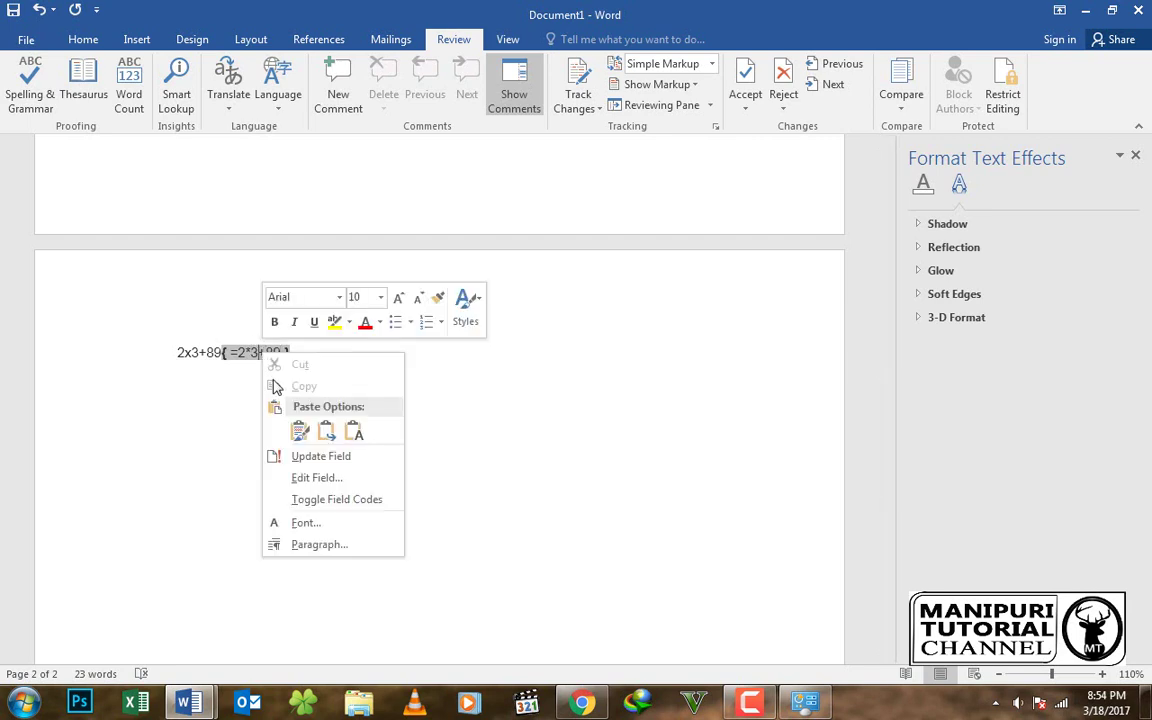
left_click(311, 458)
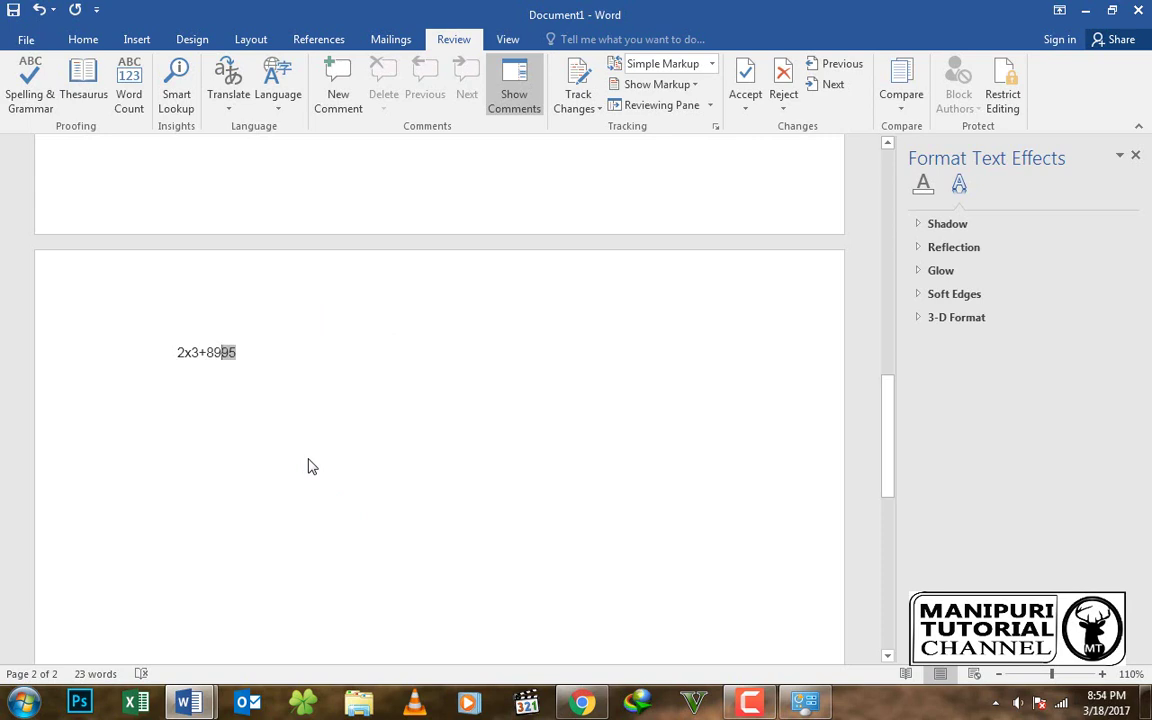
Step: Add an equals sign between the expression 2x3+89 and its calculated result
type("=")
left_click(249, 356)
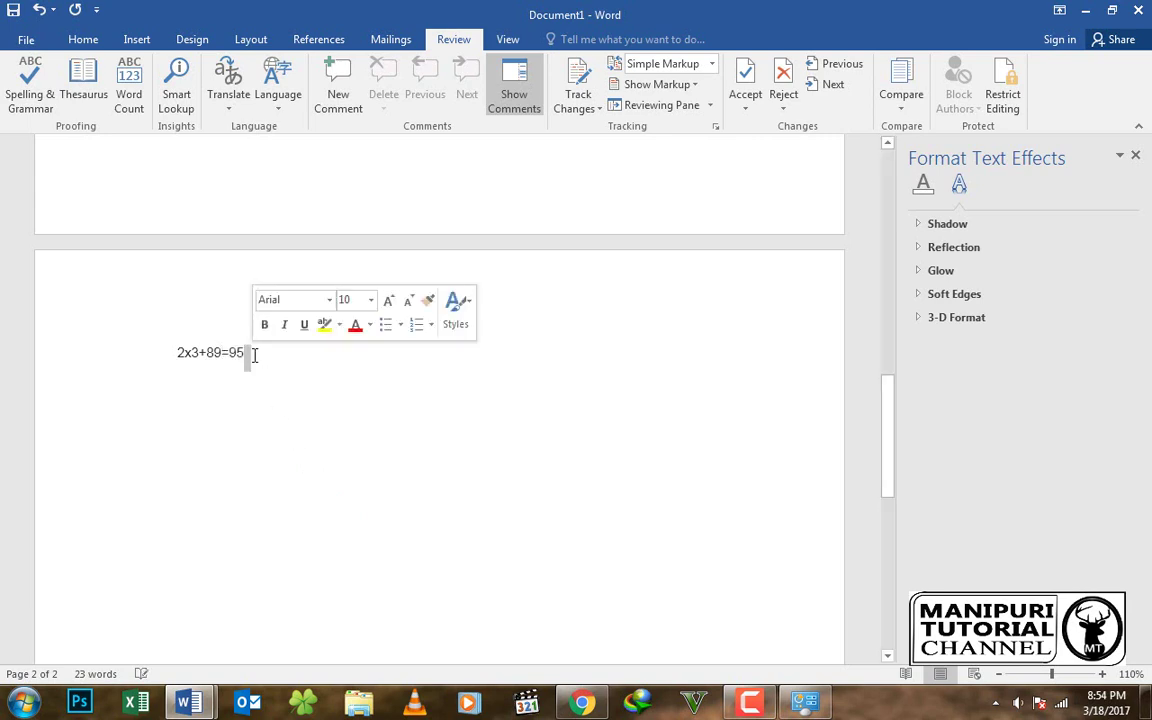
left_click(250, 406)
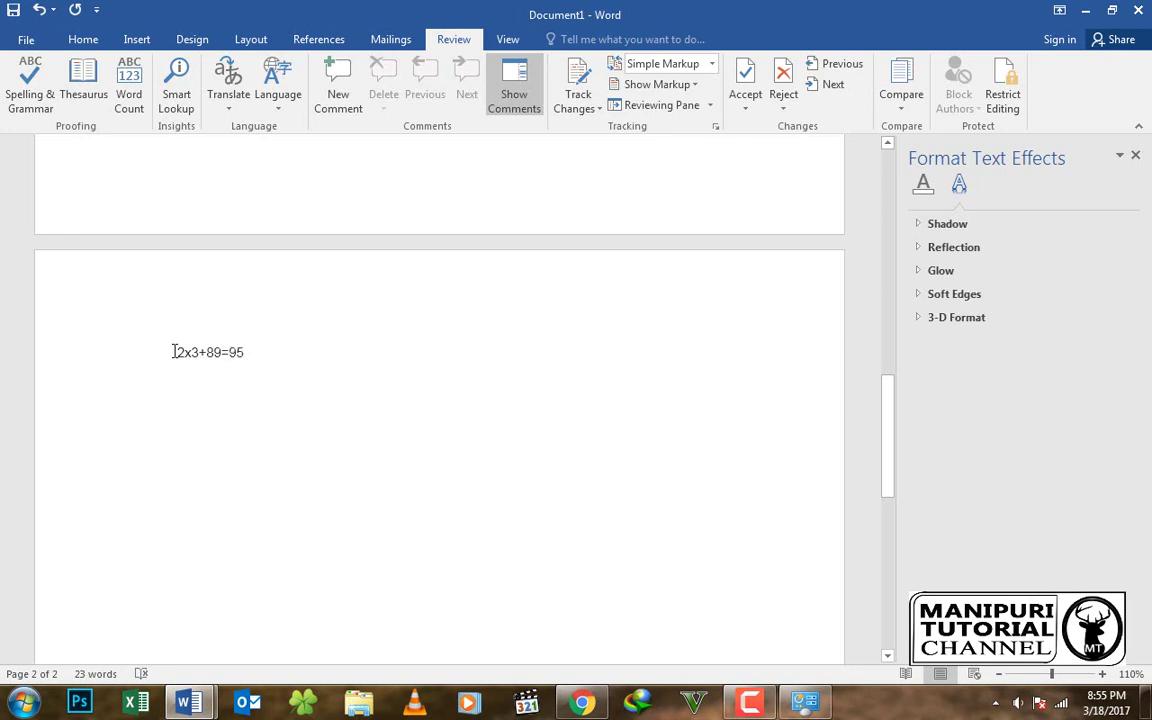
left_click_drag(173, 352, 249, 353)
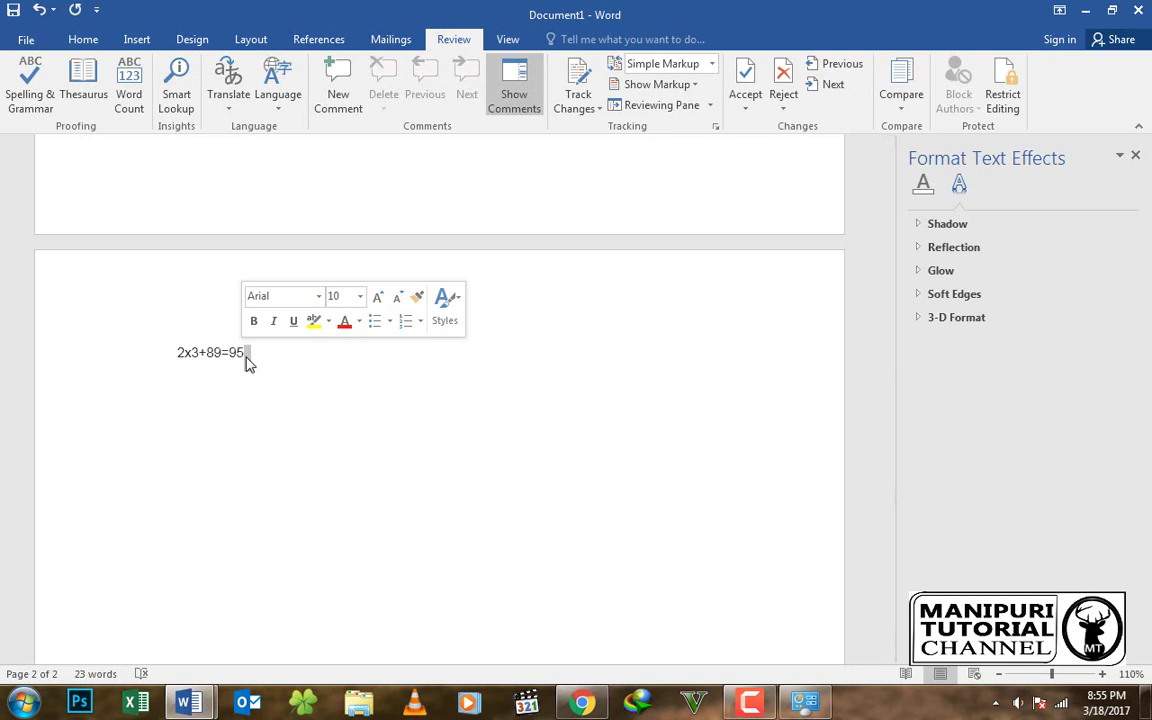
Step: Review the topic on inserting the current date and time in the topics list on page 1
scroll(249, 391, "up", 5)
scroll(249, 391, "up", 10)
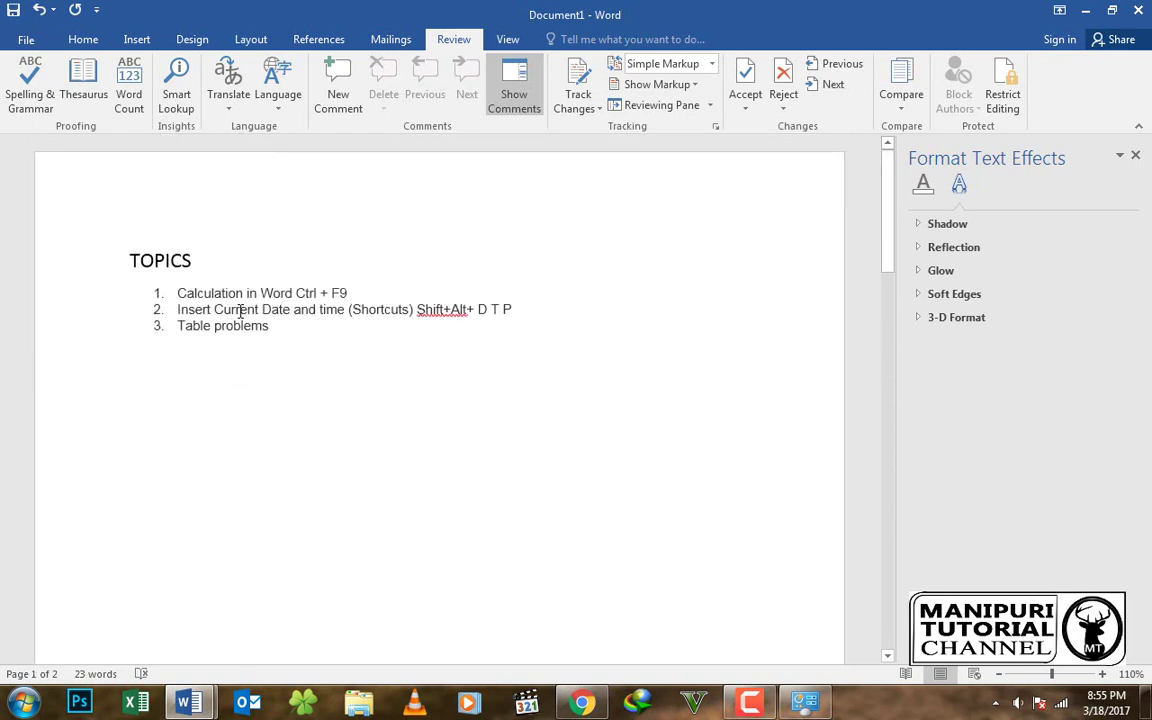
double_click(224, 310)
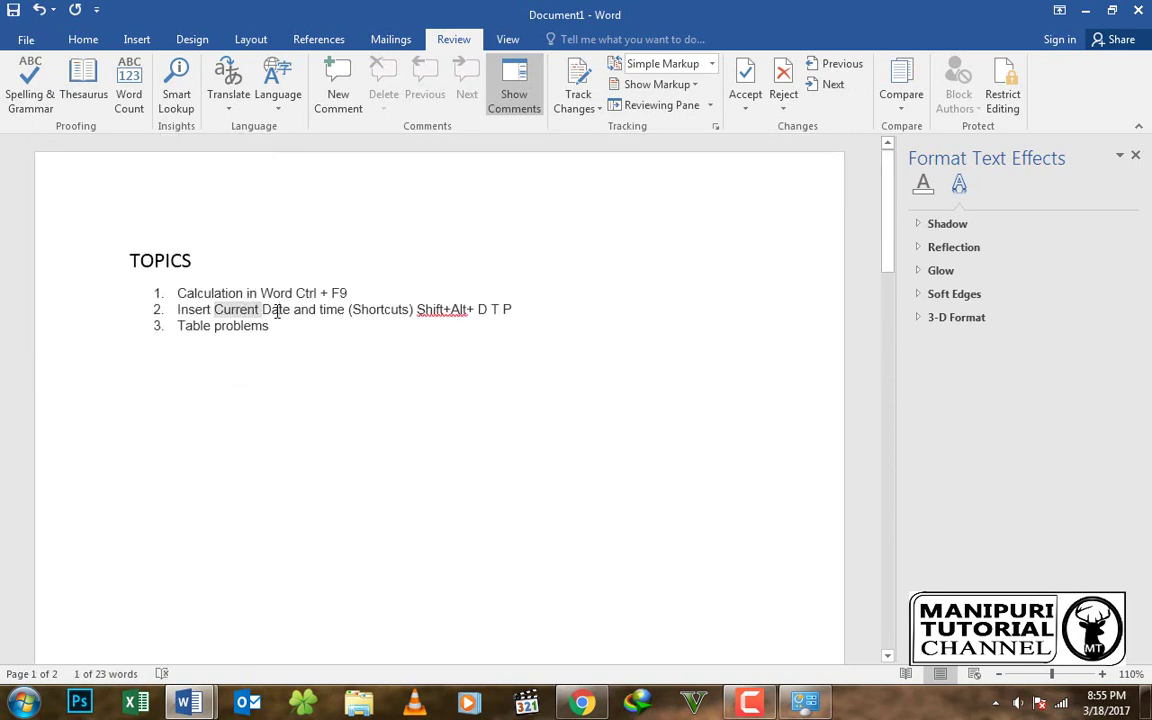
left_click(320, 310)
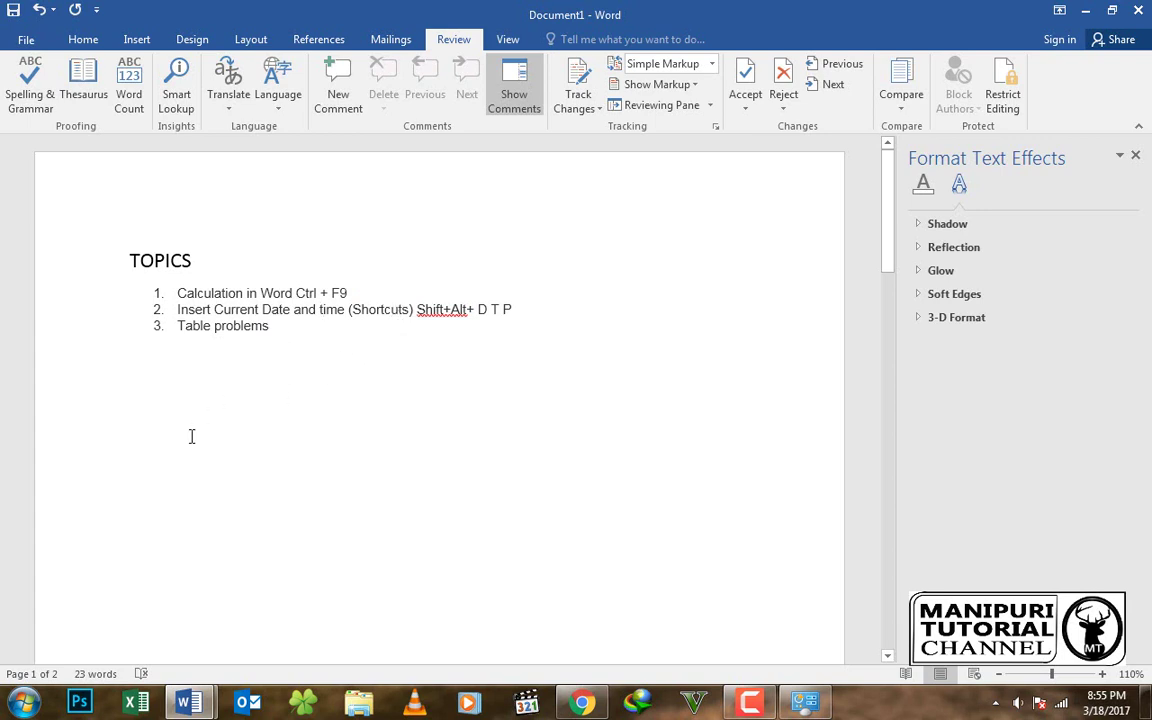
left_click(162, 455)
scroll(596, 465, "down", 1)
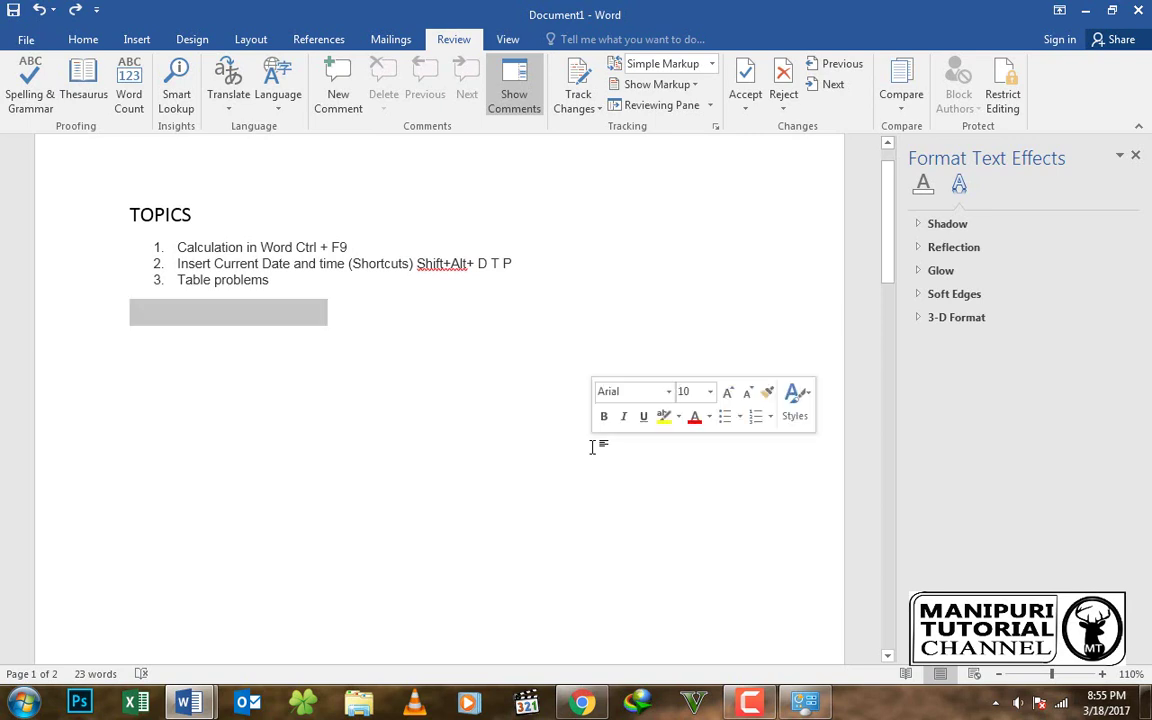
left_click(594, 445)
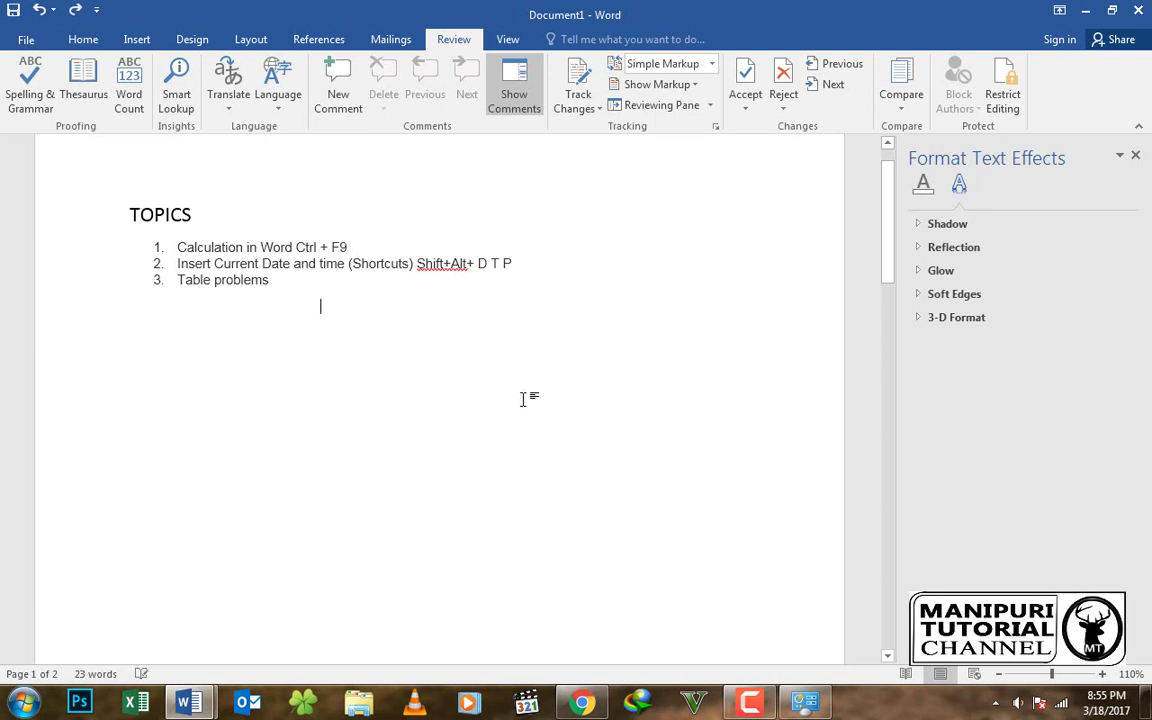
Step: Insert the current date centered below the calculation on page 2, leaving an empty line between, and start a new line
scroll(394, 387, "down", 10)
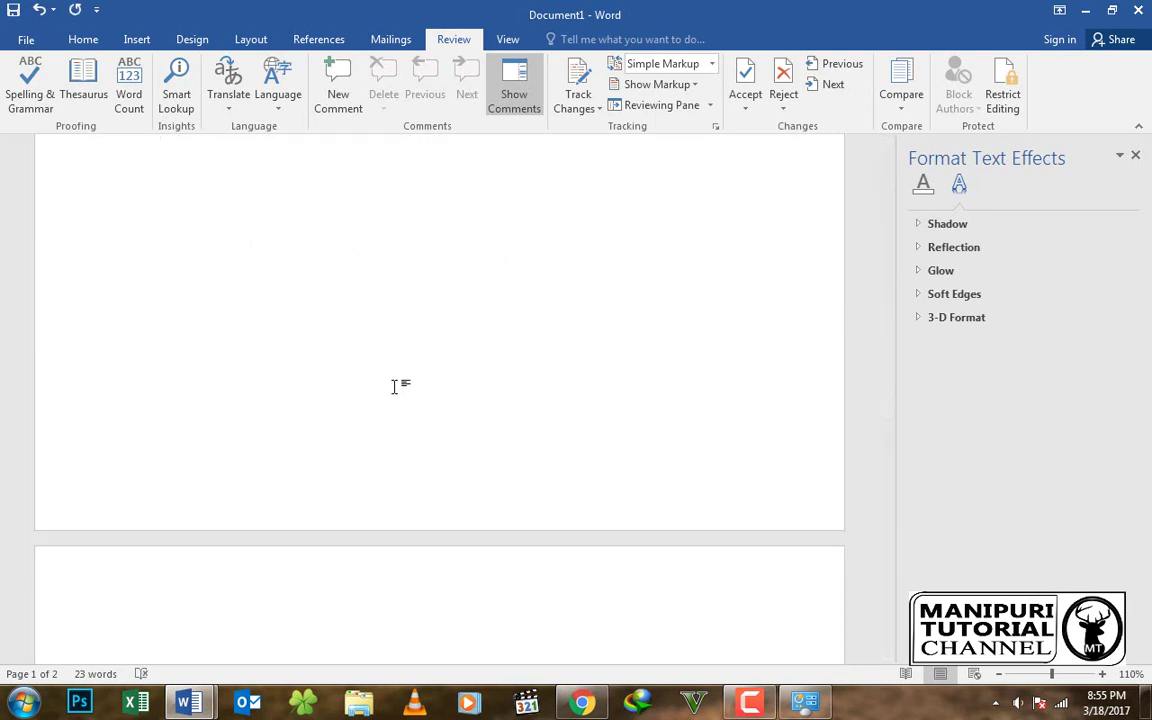
scroll(394, 517, "down", 4)
left_click(653, 496)
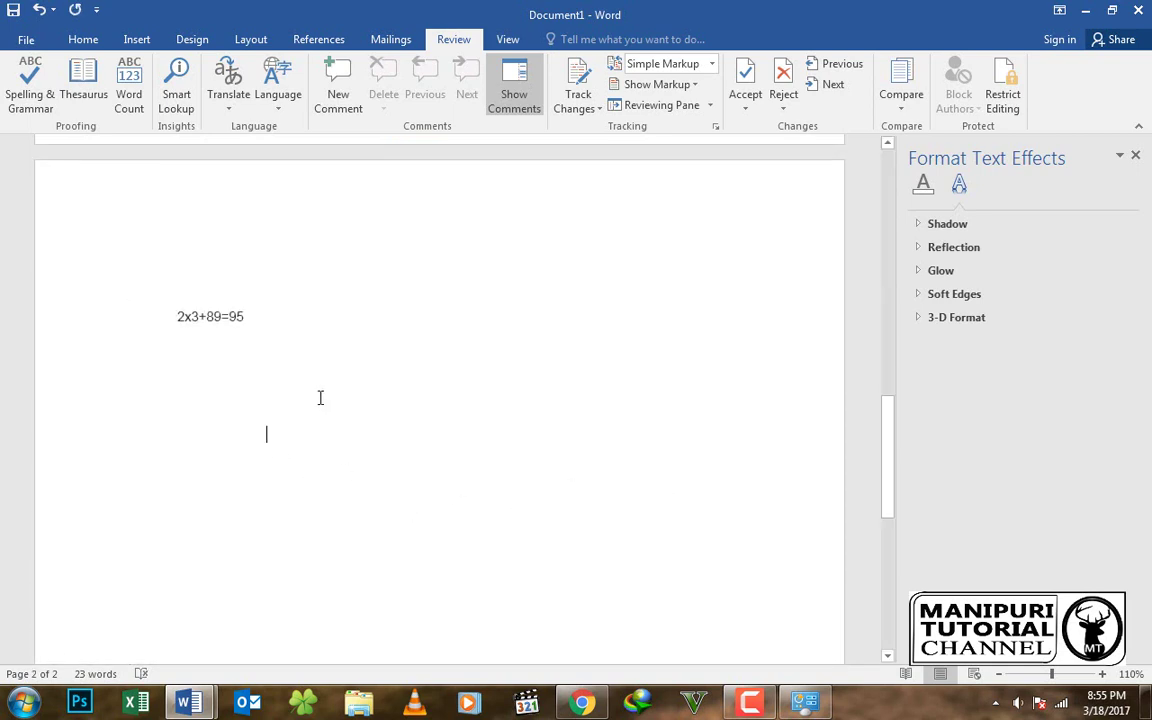
double_click(398, 375)
key("alt+shift+d")
key("Return")
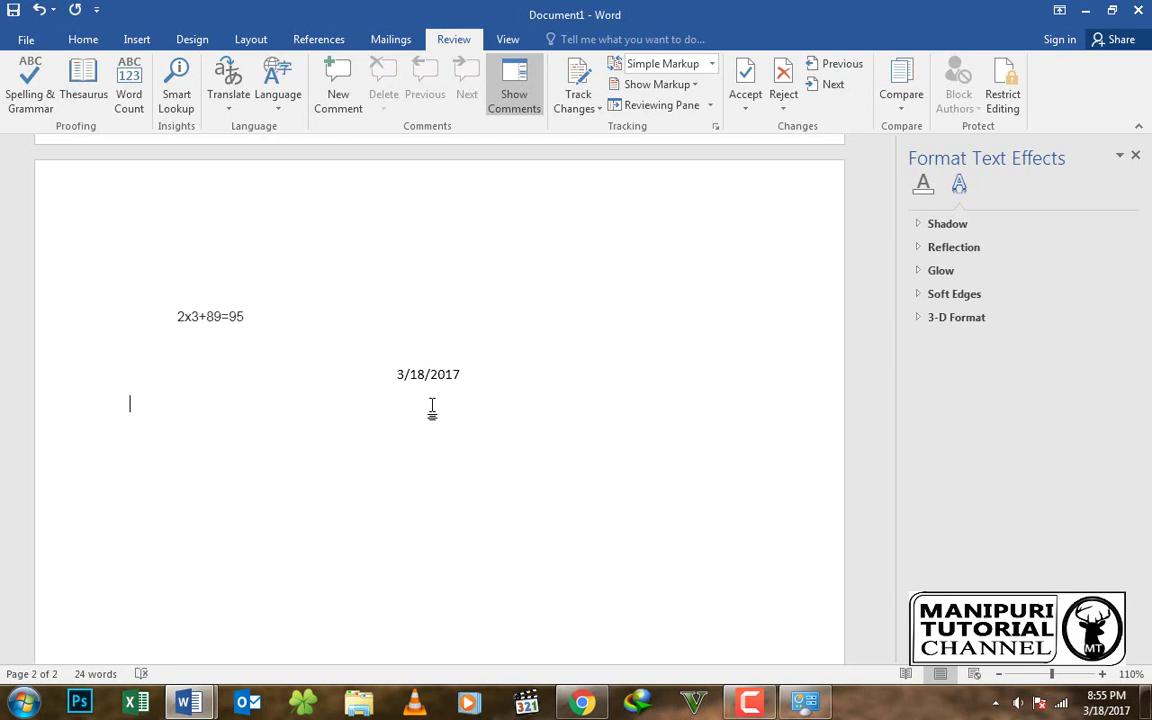
Step: Insert the current time and the page number on separate lines below the date
key("alt+shift+t")
key("Return")
type("2")
key("Return")
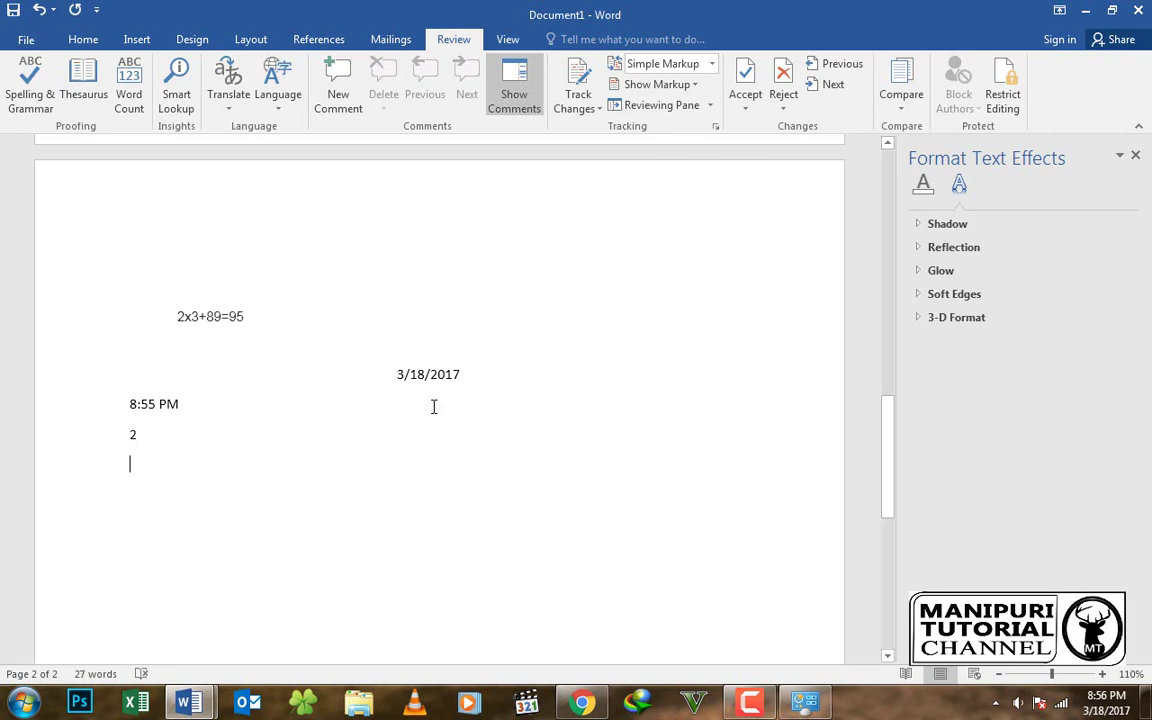
Step: Add the lines "Shift + Alt + D = Date" and "Shift + Alt + T = Time" between the calculation and the date
left_click(157, 361)
type("Shift ")
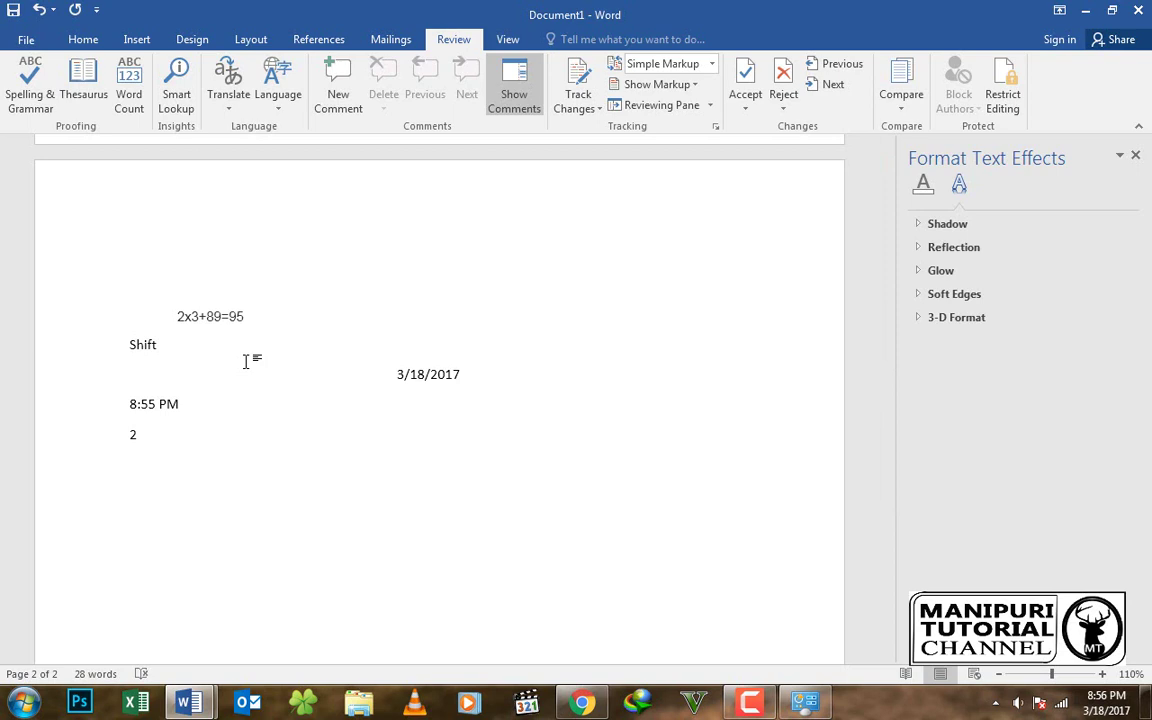
type("+ Alt + D = Date")
key("Return")
type("S")
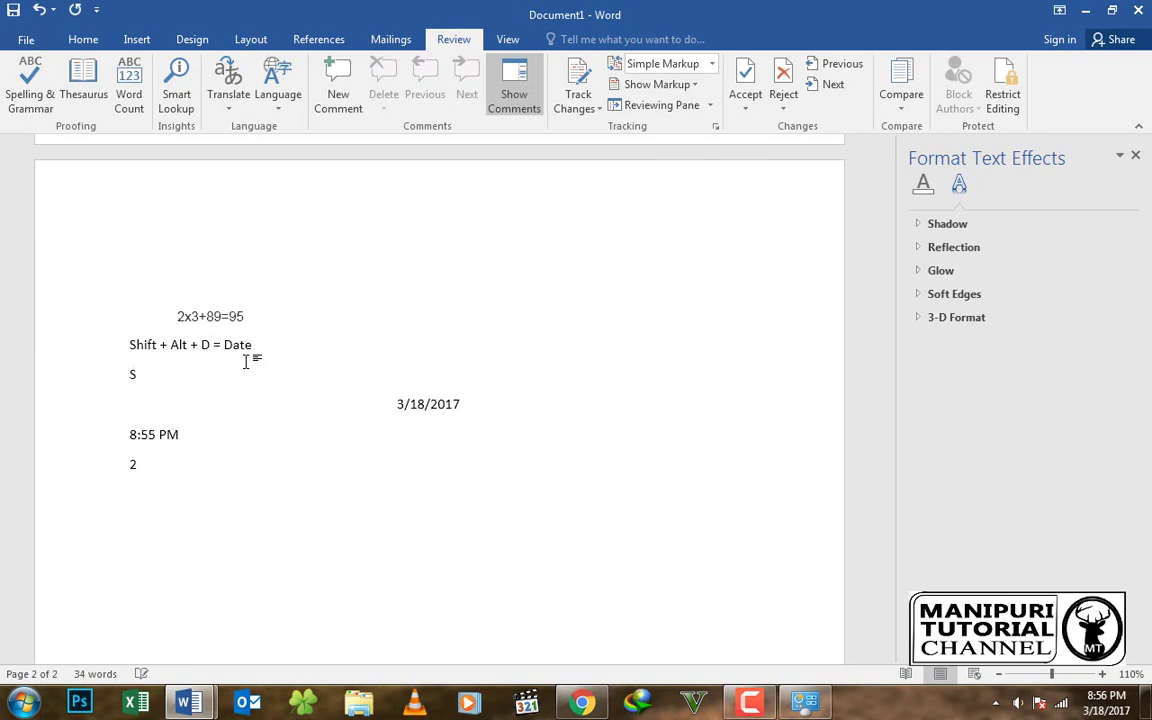
type("hift + Alt + T = Time")
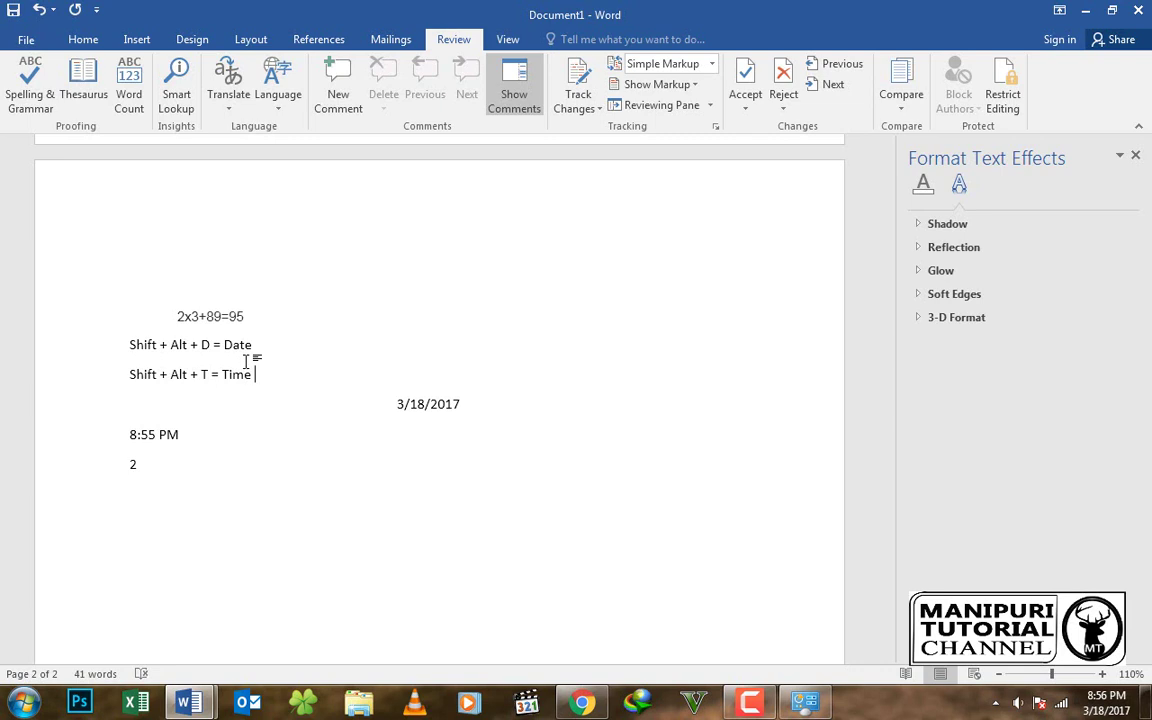
Step: Add the line "Shift + Alt + P = page Number" below the time shortcut, followed by an empty line
key("Return")
type("Shi")
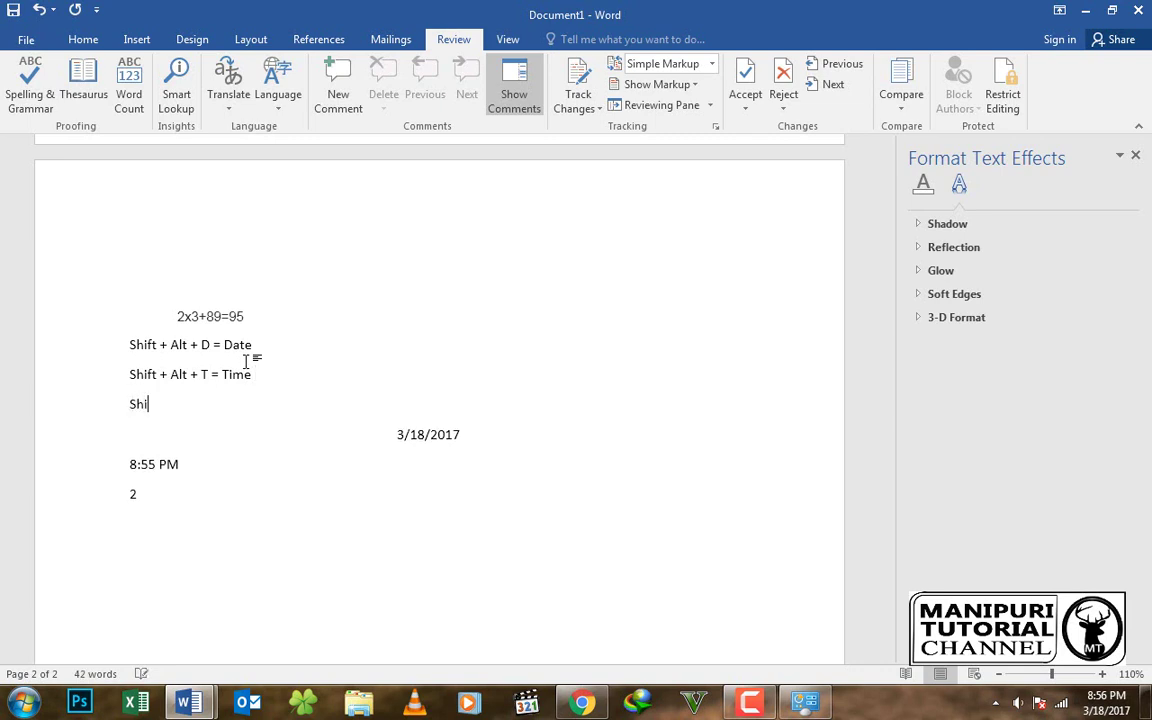
type("ft + Alt + P = page Number")
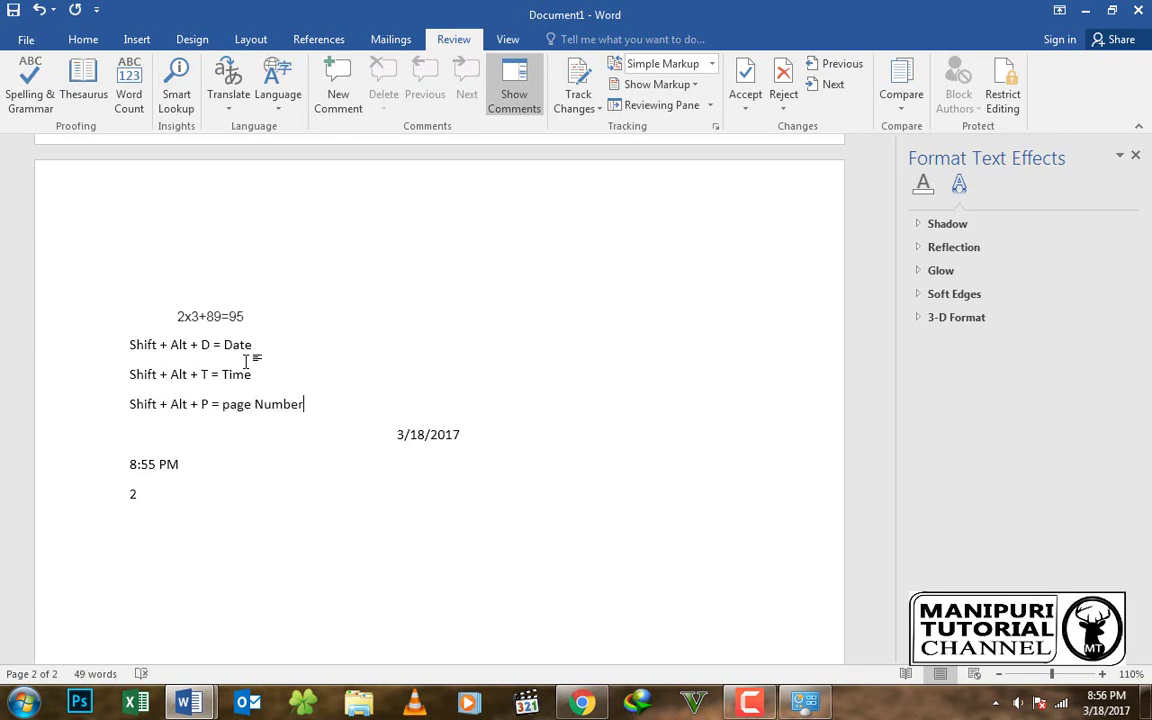
key("Return")
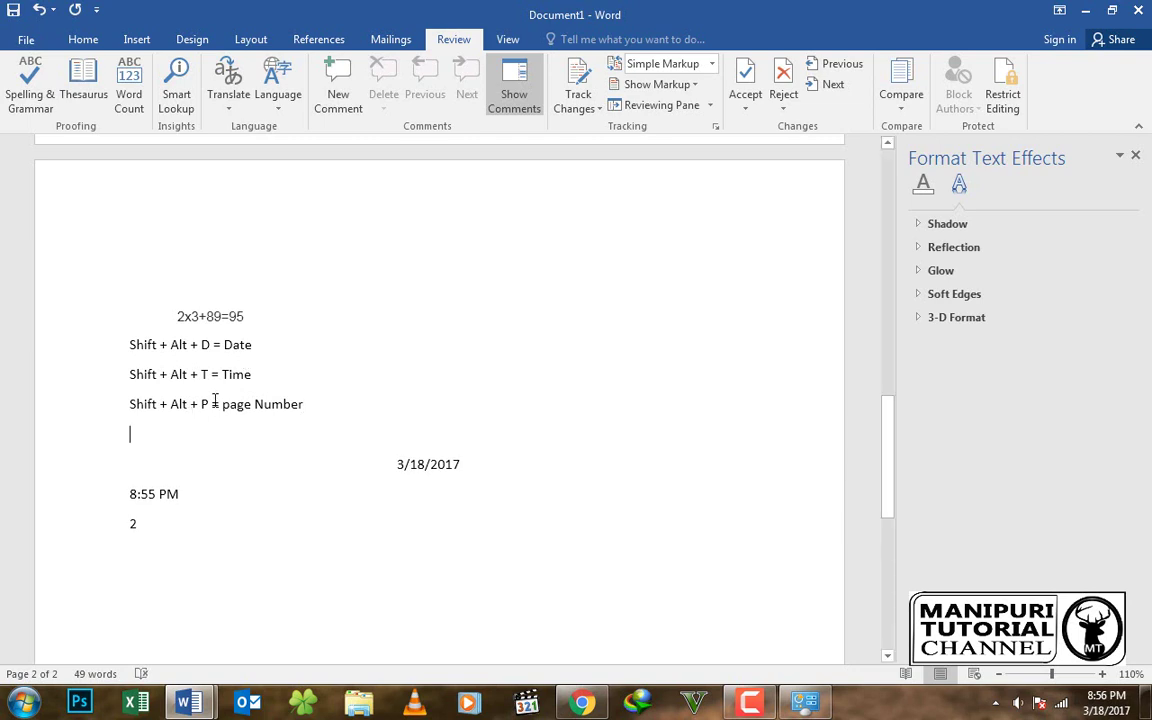
Step: Review the inserted date, time and page number, and return to the topics list to check the third topic
scroll(165, 385, "down", 2)
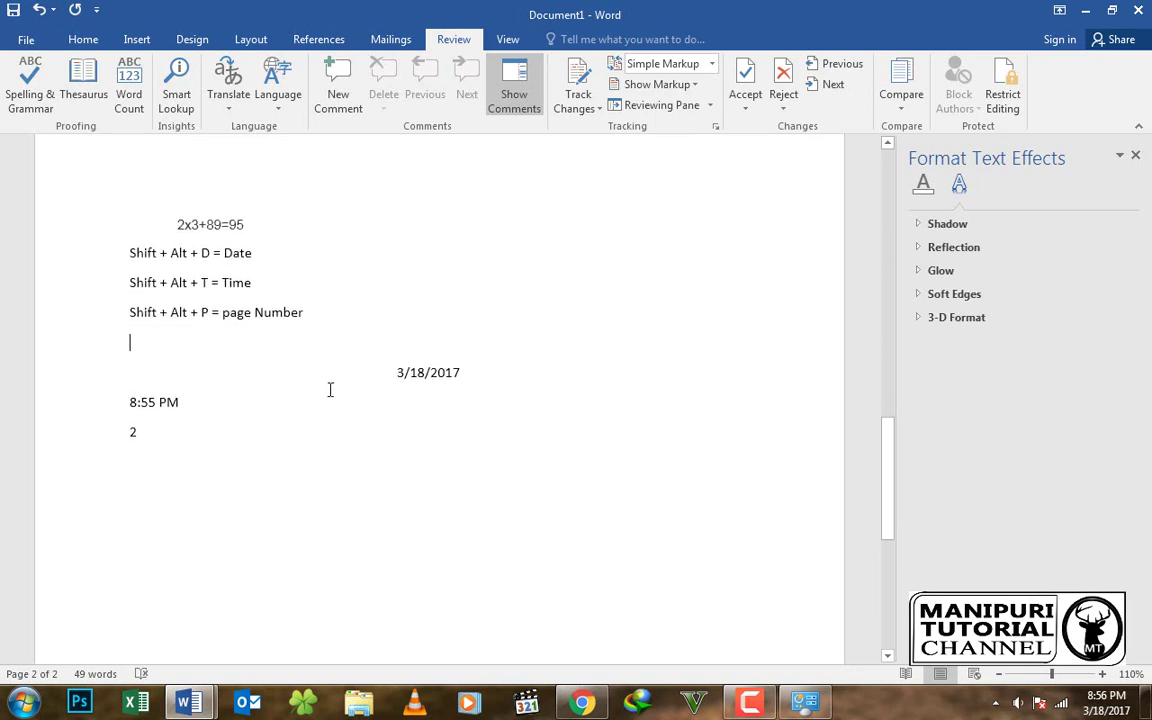
left_click(388, 373)
left_click_drag(140, 406, 147, 432)
left_click(275, 345)
scroll(281, 346, "up", 2)
scroll(281, 346, "up", 10)
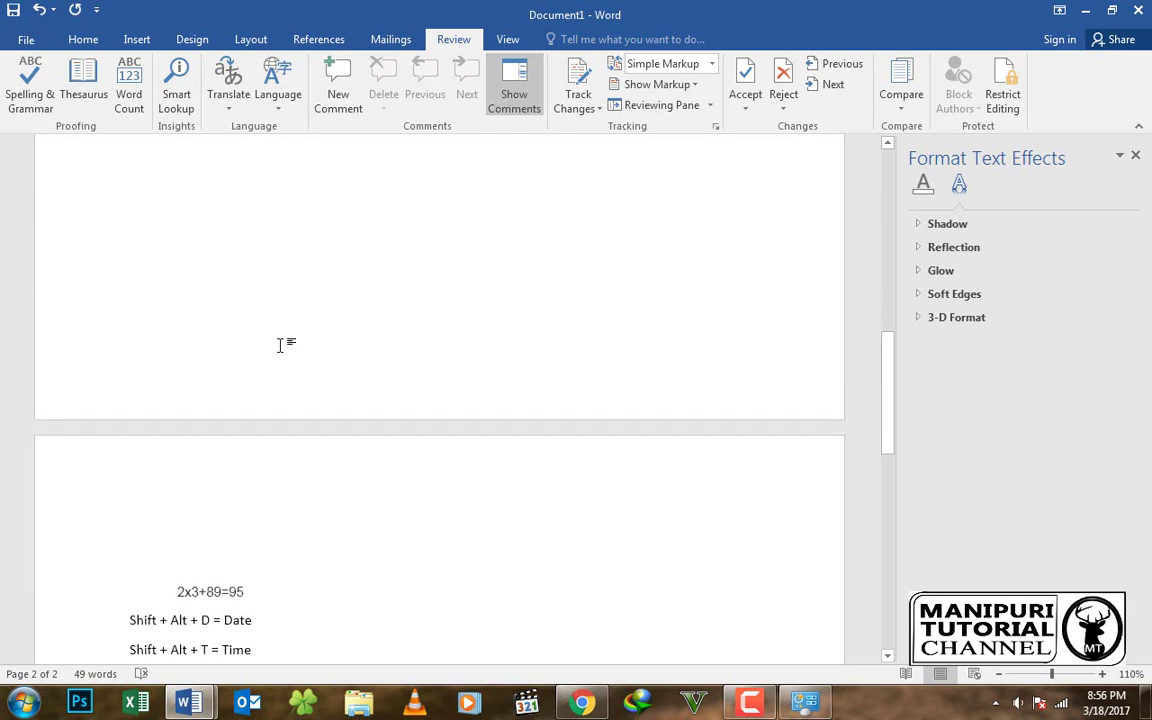
scroll(280, 347, "up", 5)
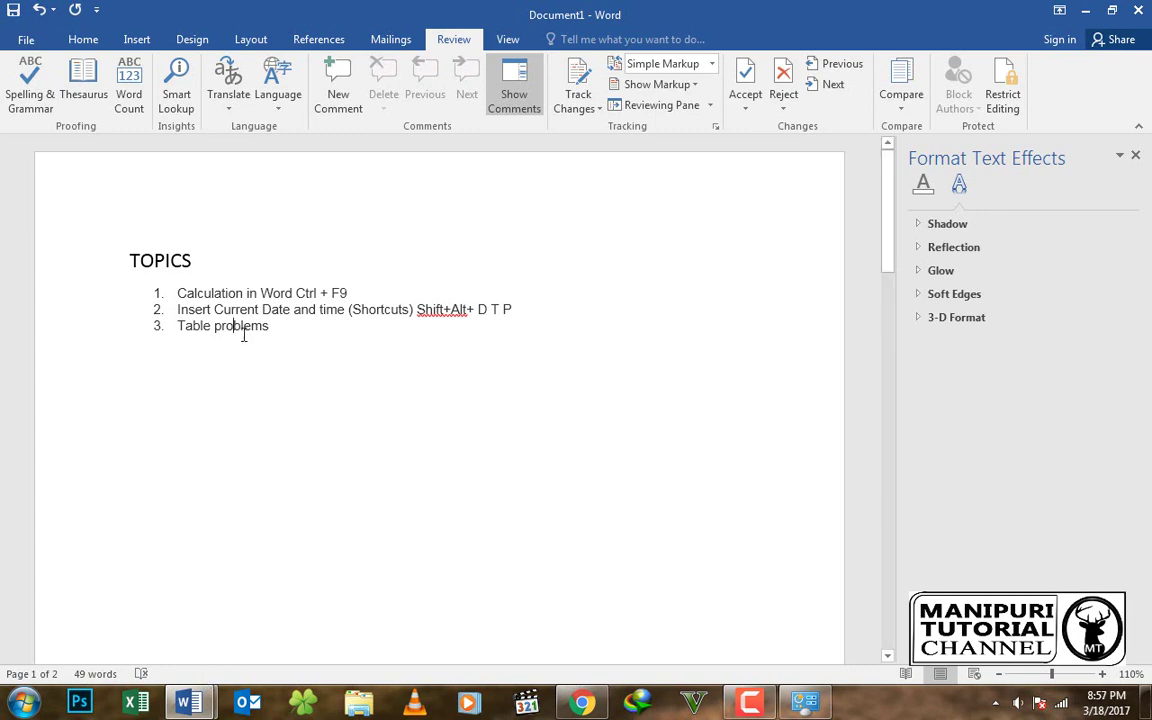
Step: Switch to Document3 and slightly narrow the Description column of the table under the AUTOFIT TO WINDOW heading
left_click(185, 703)
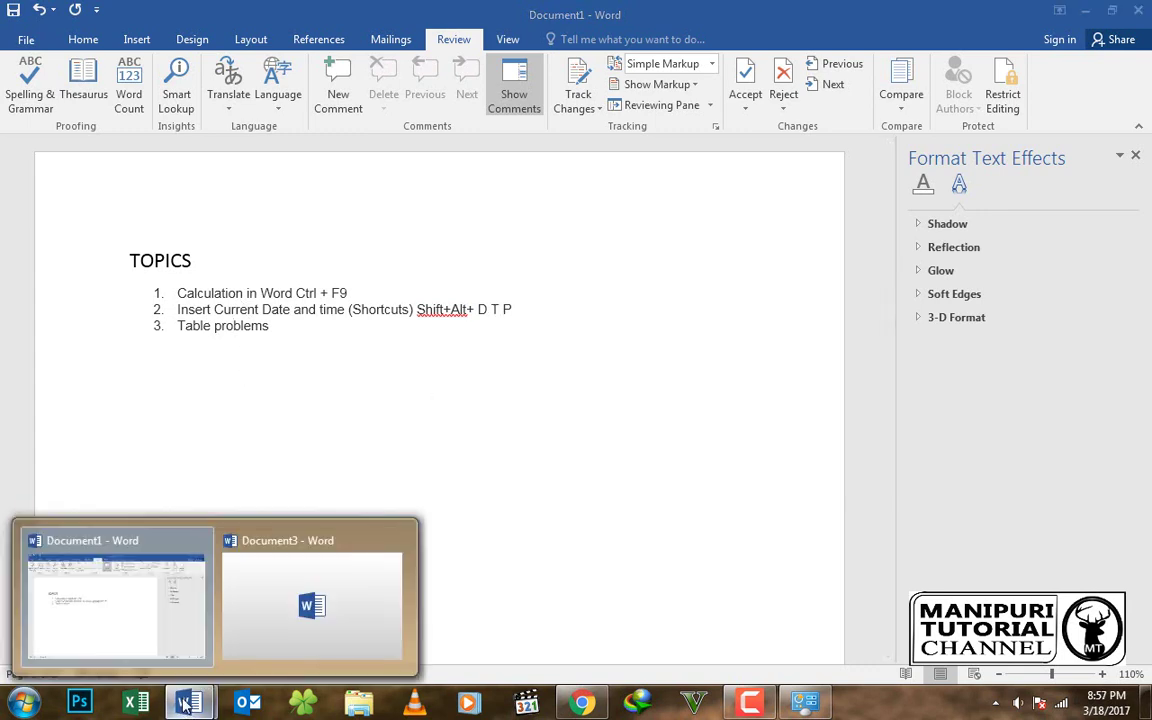
left_click(286, 595)
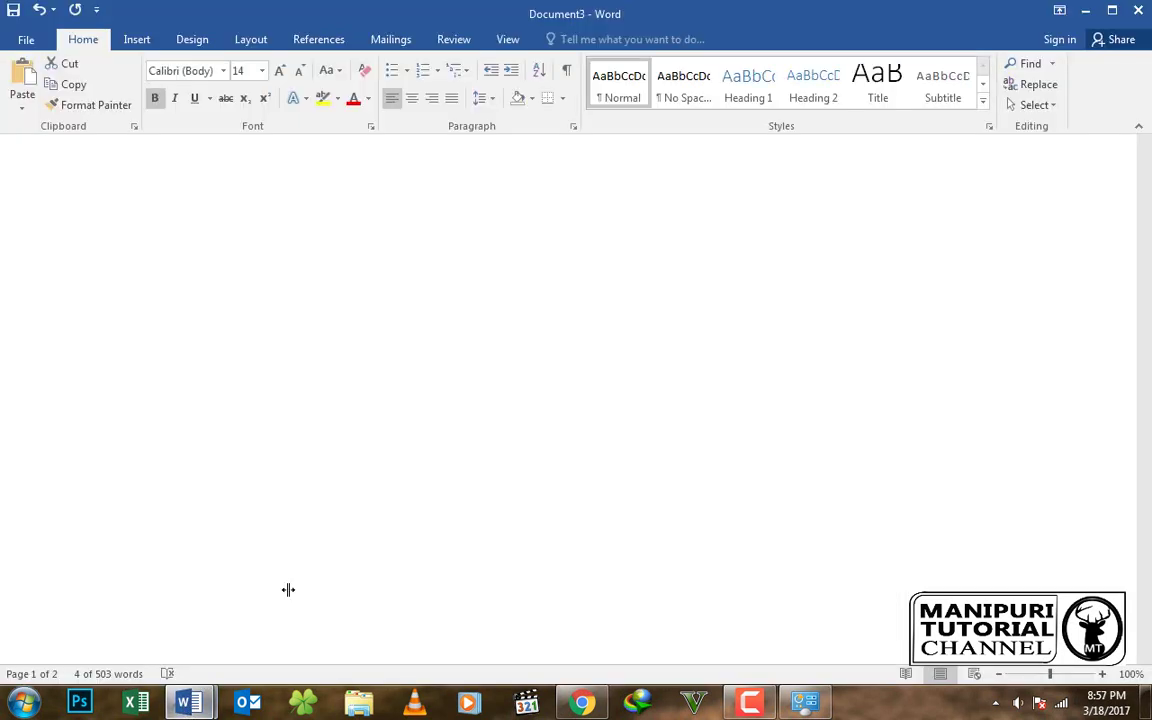
scroll(304, 588, "up", 10)
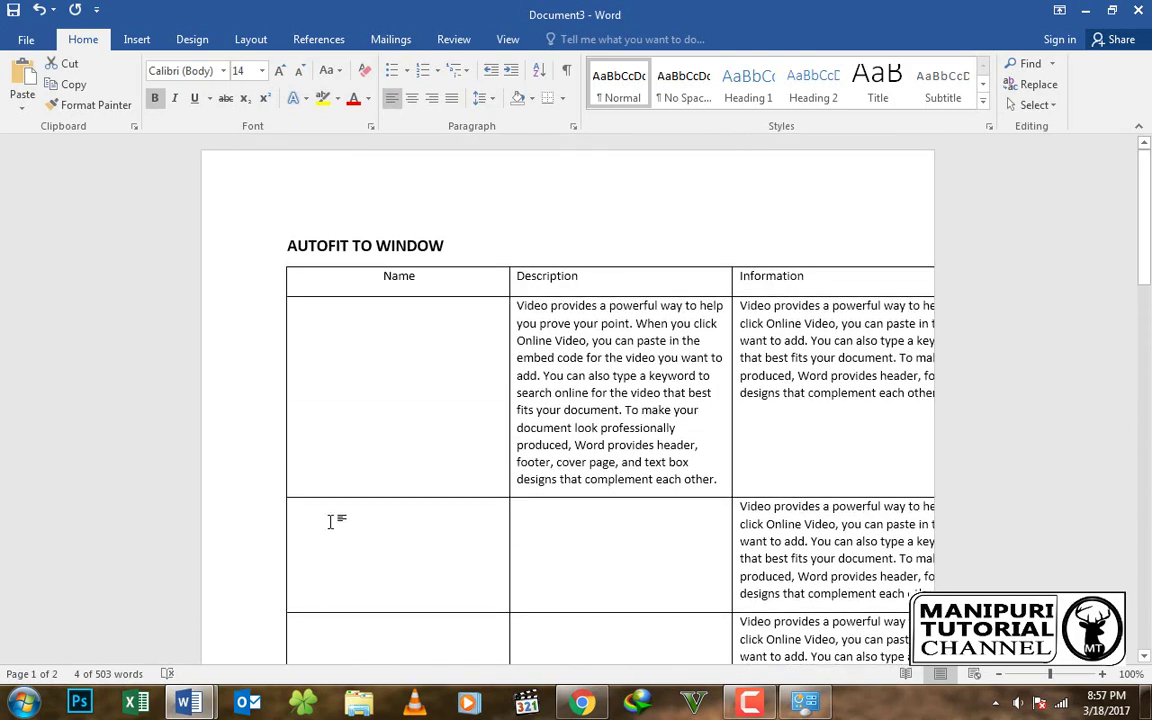
scroll(336, 478, "down", 2, "ctrl")
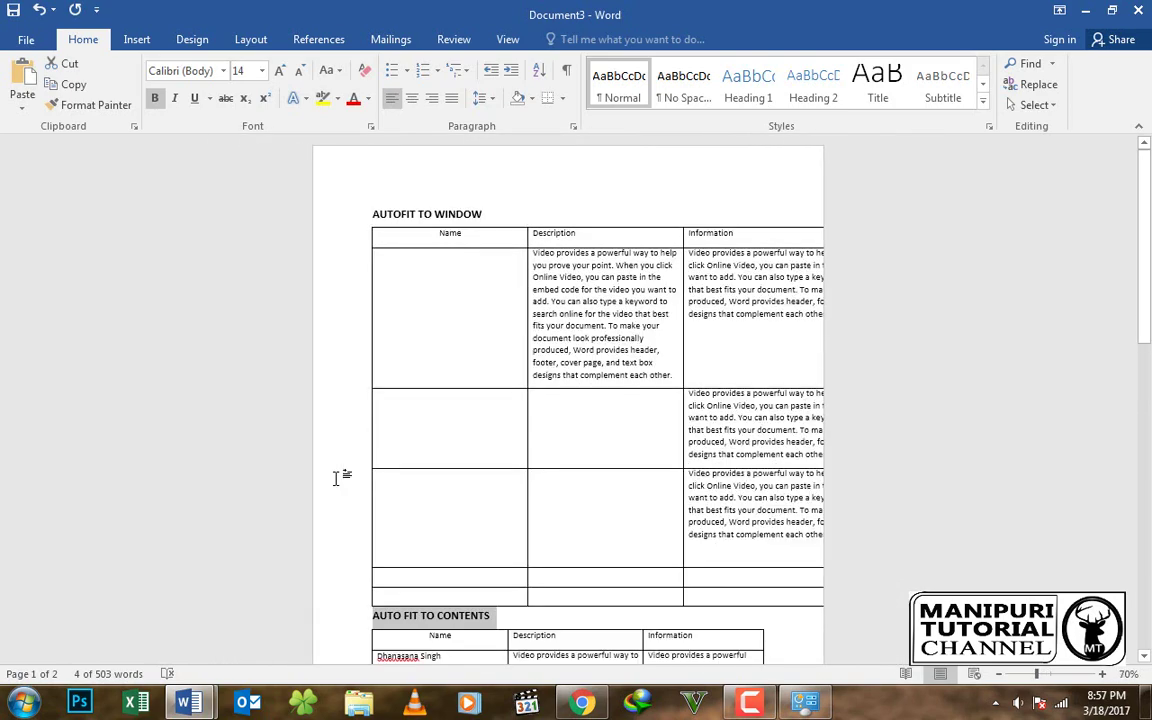
scroll(331, 487, "up", 1, "ctrl")
scroll(331, 487, "up", 2)
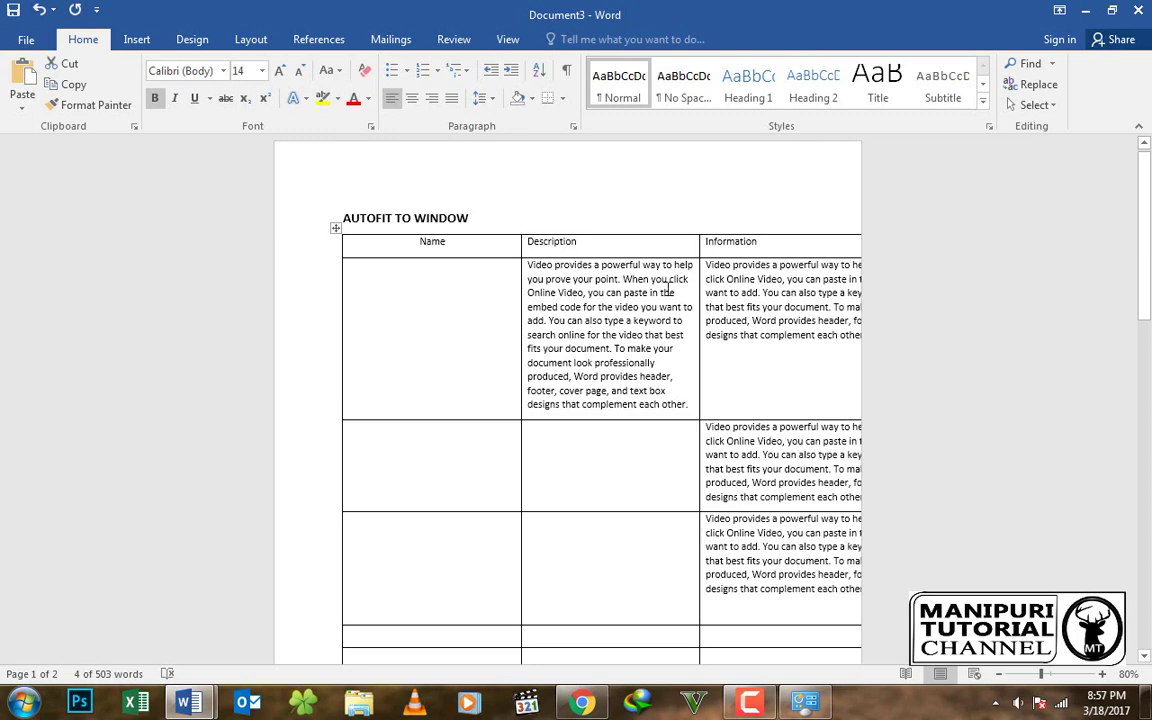
mouse_move(699, 289)
left_mouse_down()
mouse_move(617, 293)
mouse_move(690, 293)
left_mouse_up()
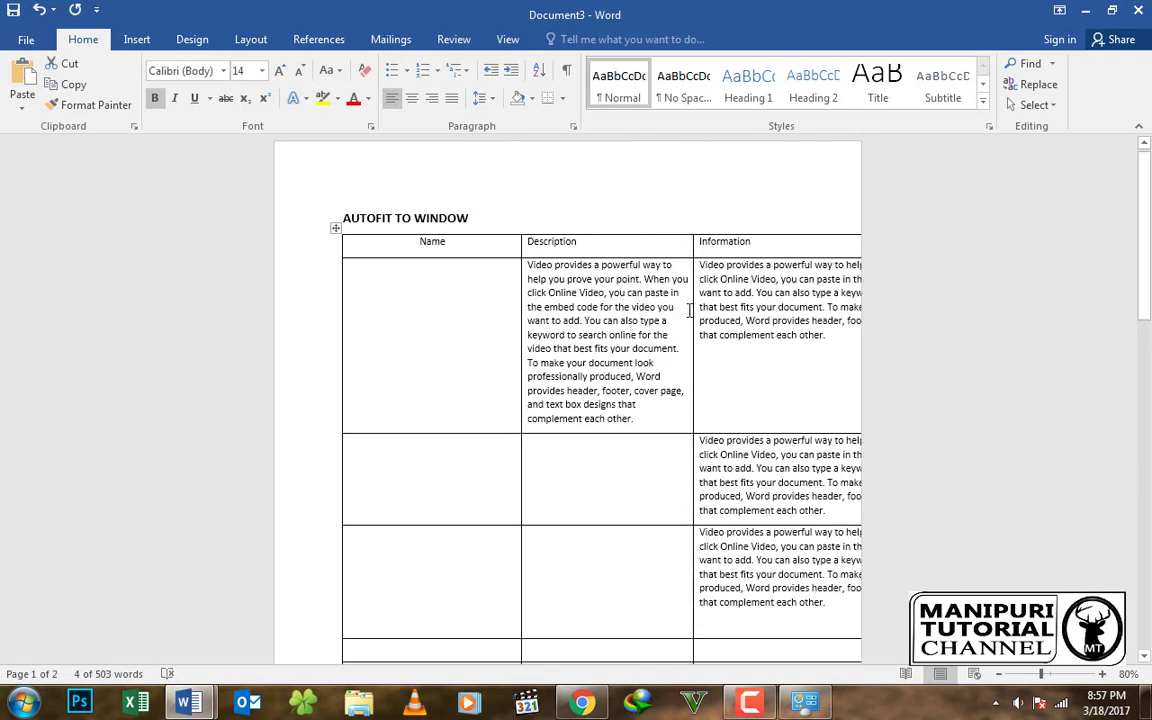
Step: Examine the first table running past the page edge and the Design and Layout table tools available when it is active
scroll(858, 338, "down", 2)
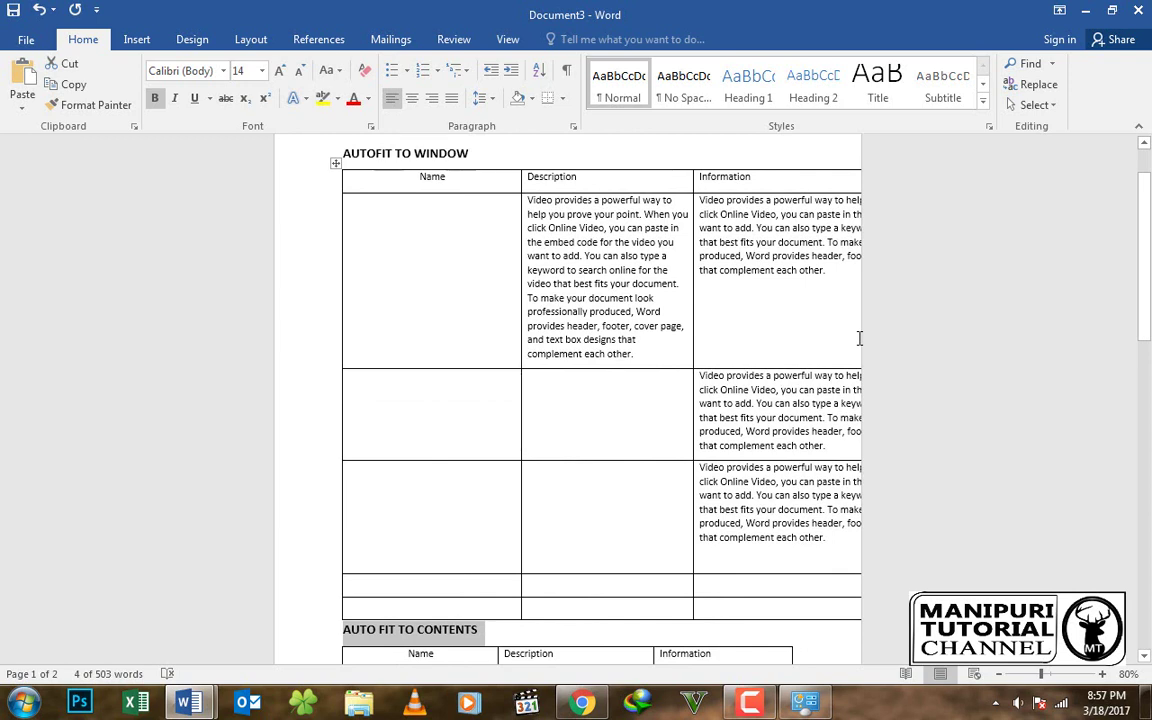
left_click(696, 312)
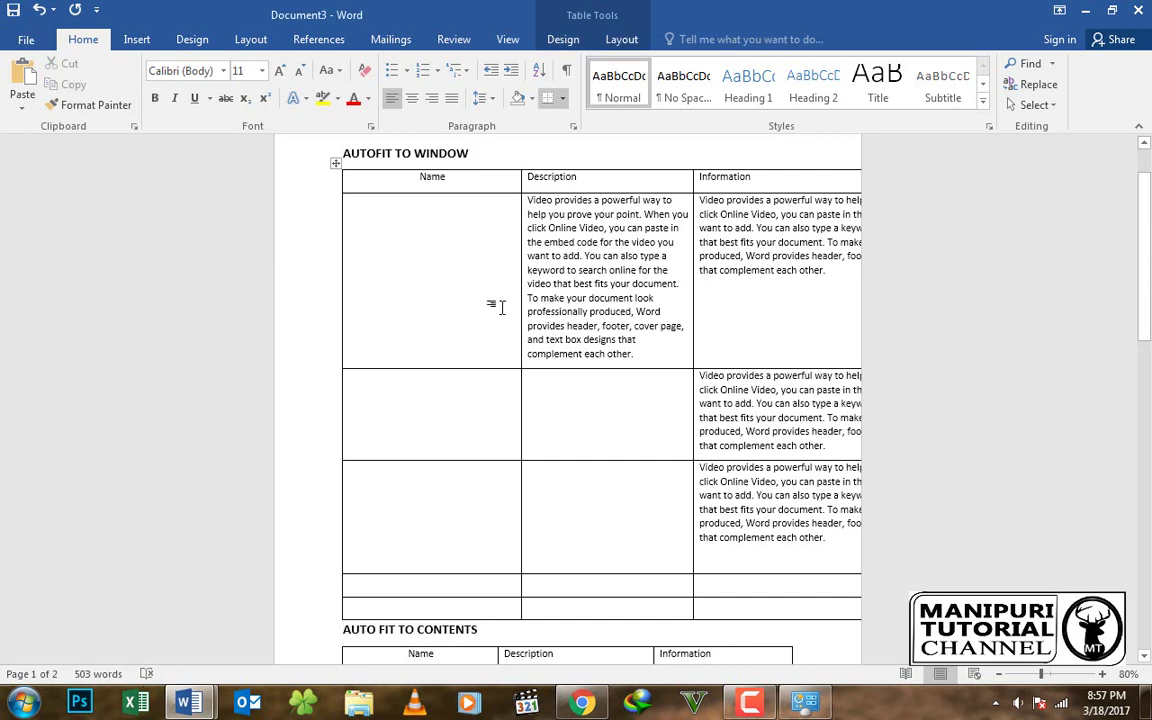
left_click(335, 165)
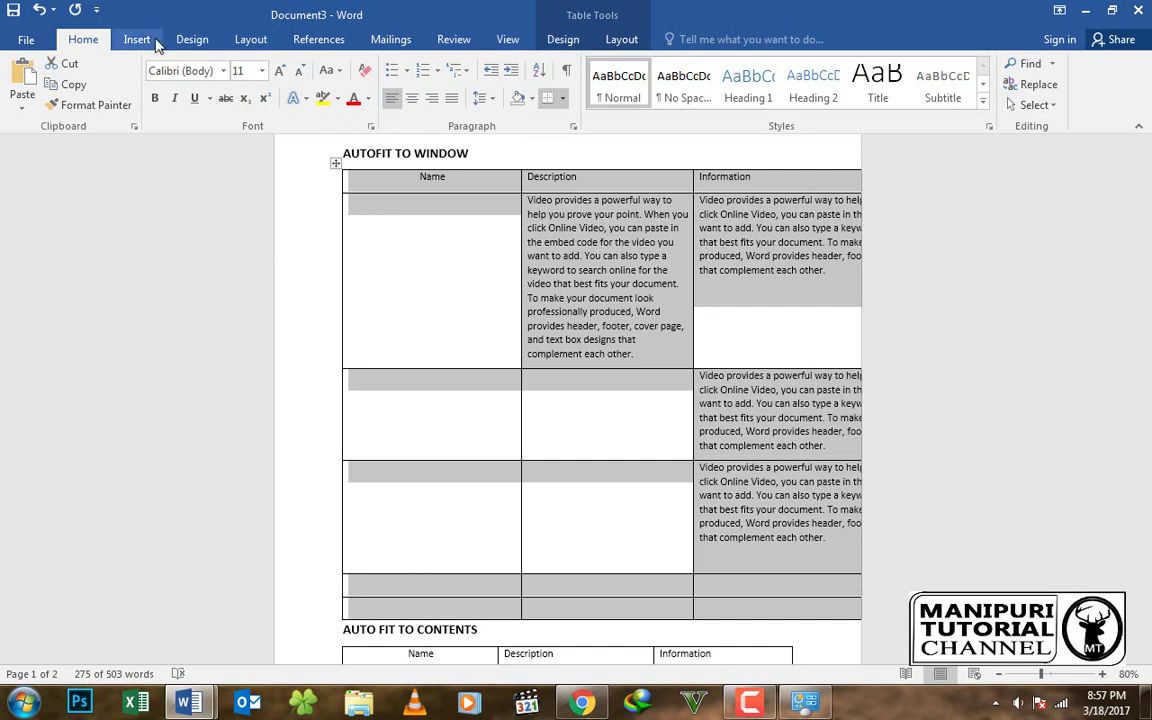
left_click(560, 42)
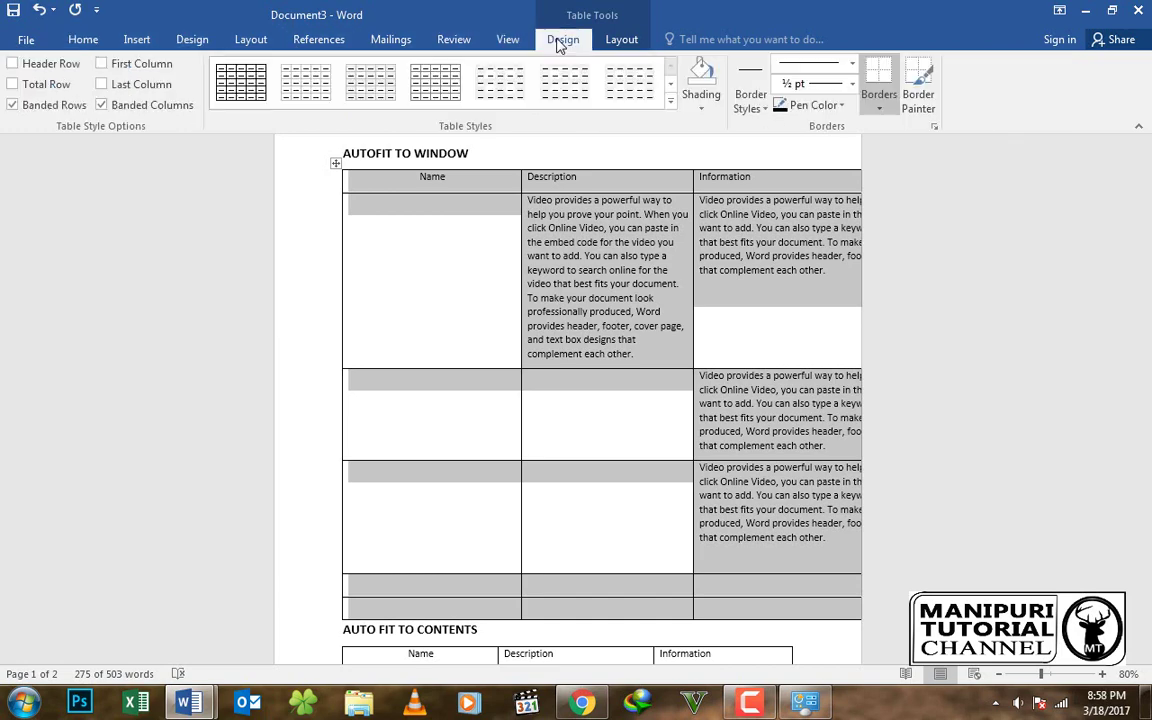
left_click(618, 40)
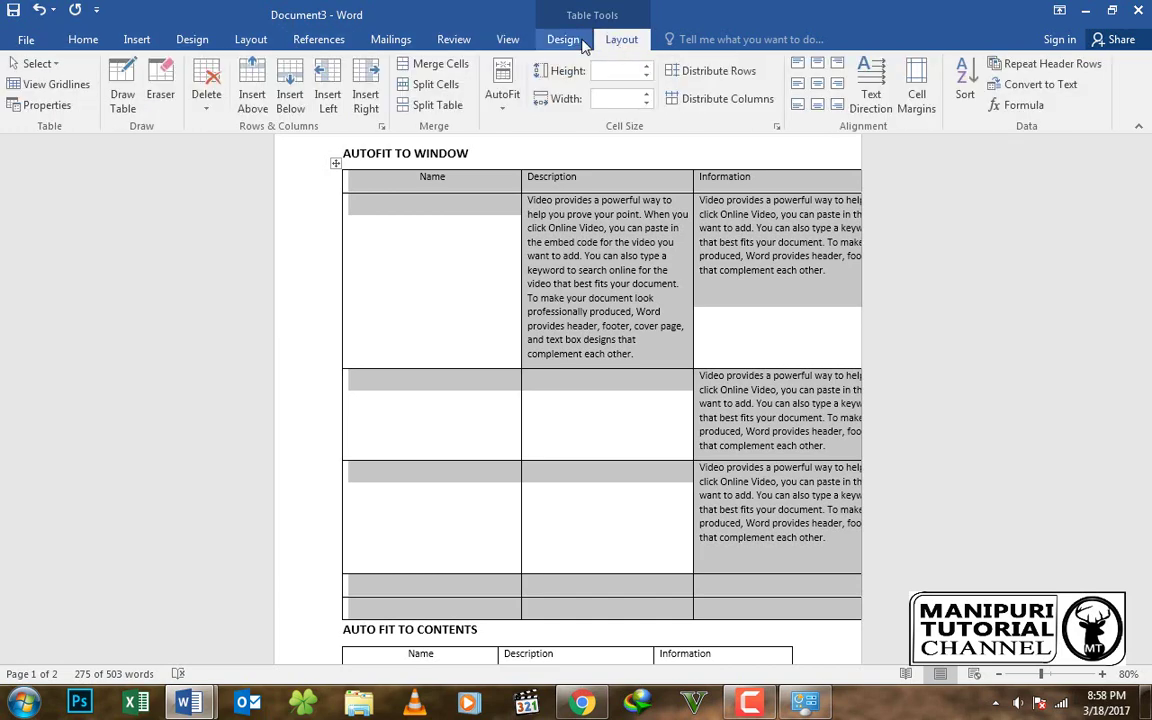
left_click(478, 152)
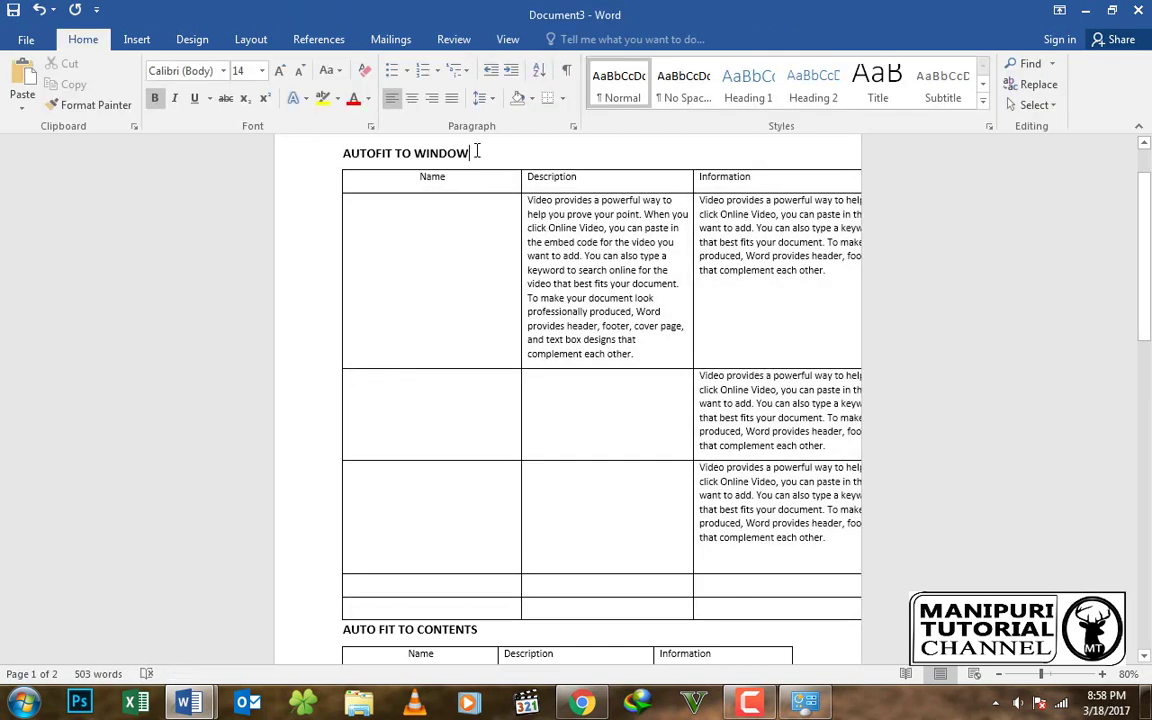
left_click(404, 188)
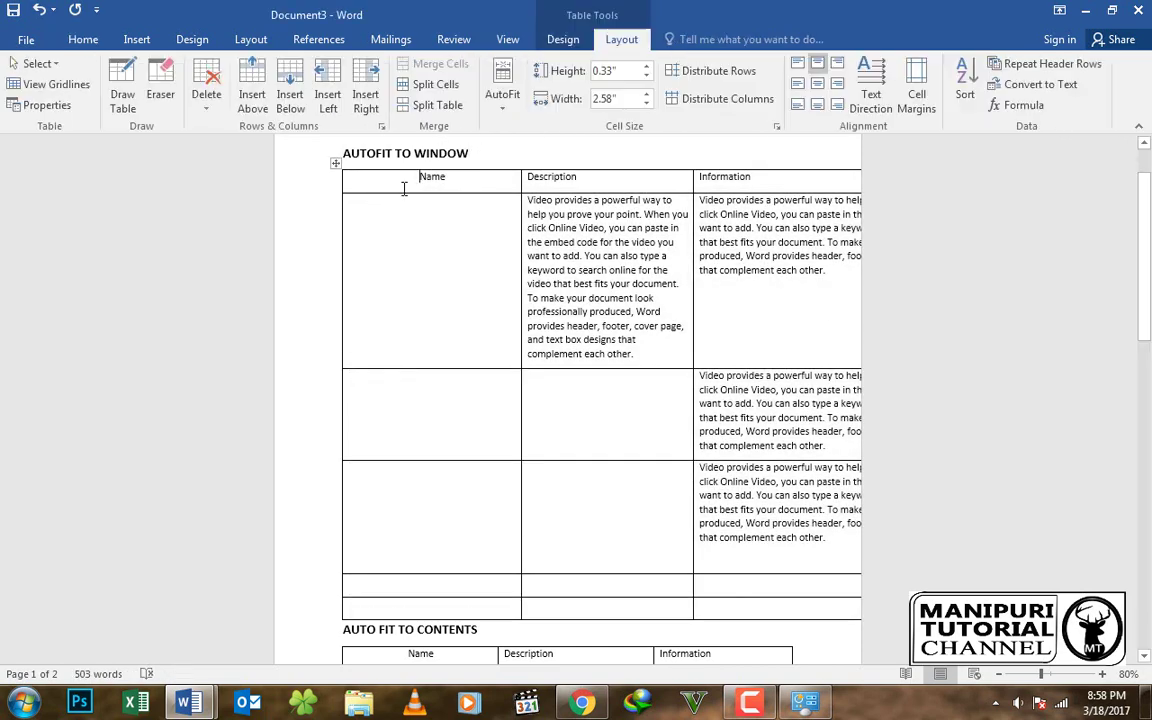
left_click(563, 40)
left_click(605, 44)
left_click(562, 40)
left_click(610, 40)
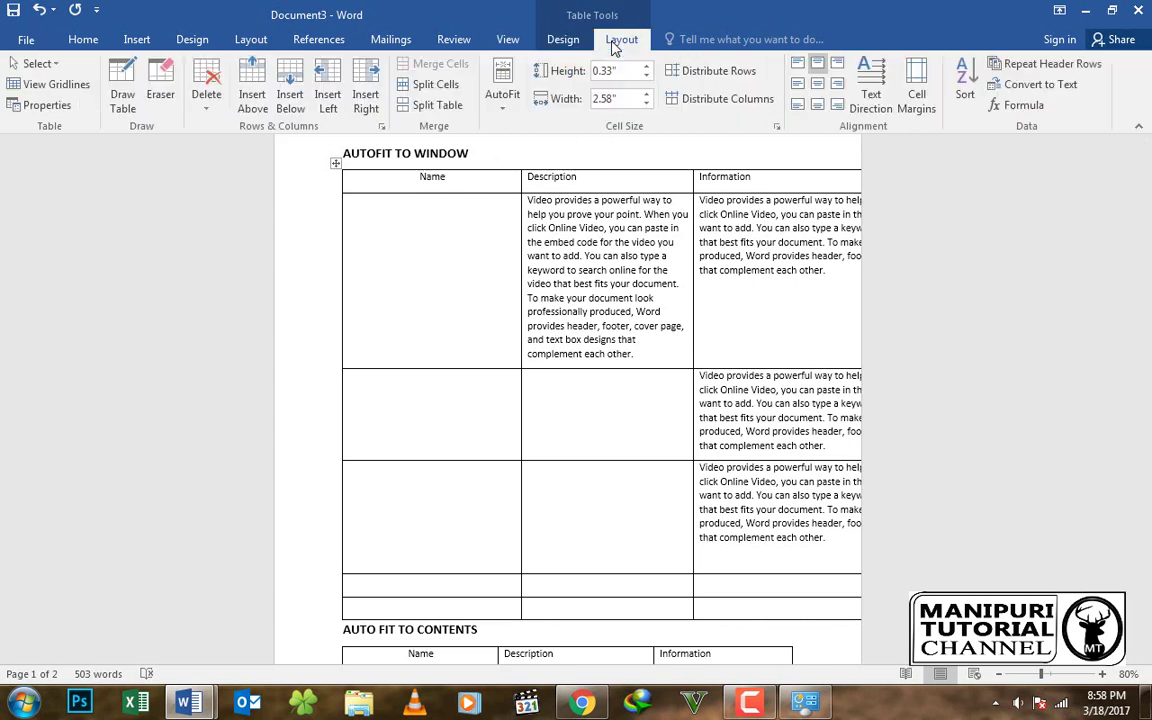
left_click(566, 42)
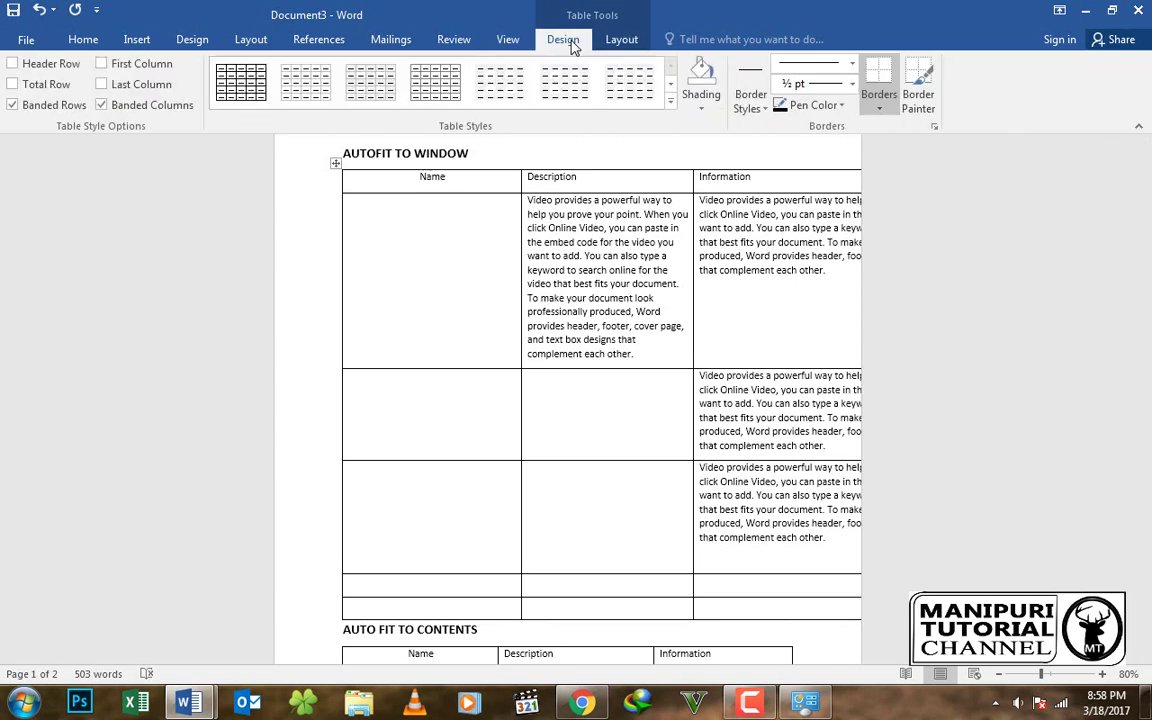
left_click(488, 152)
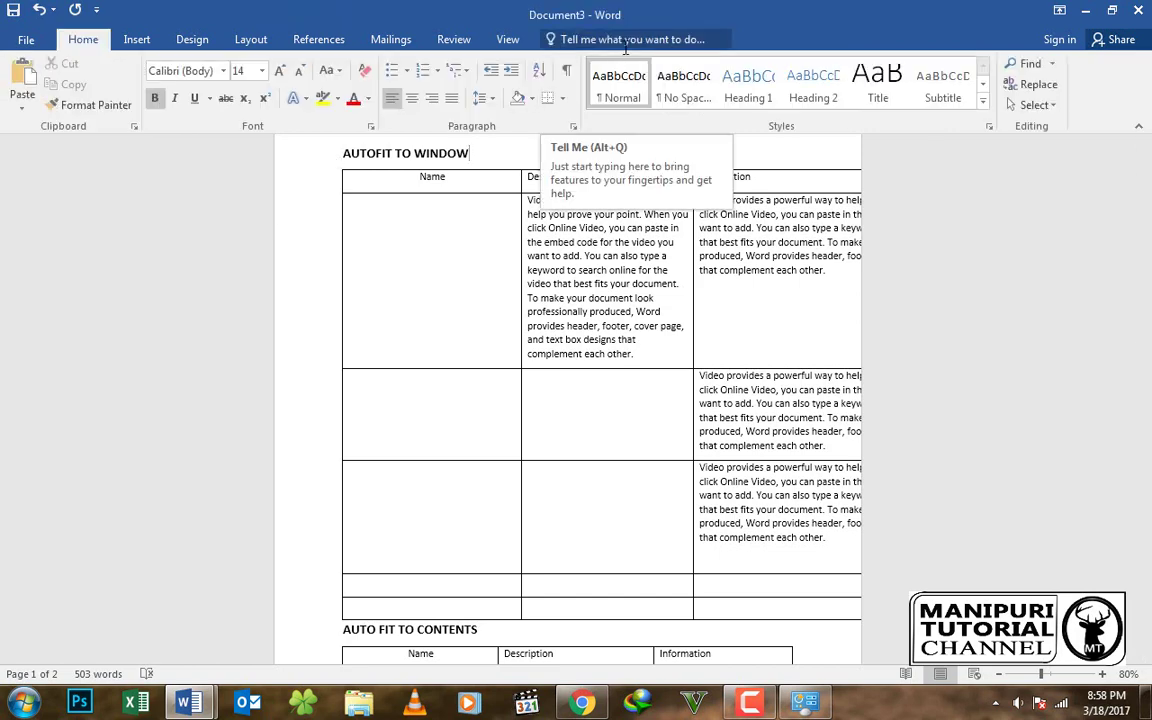
left_click(334, 163)
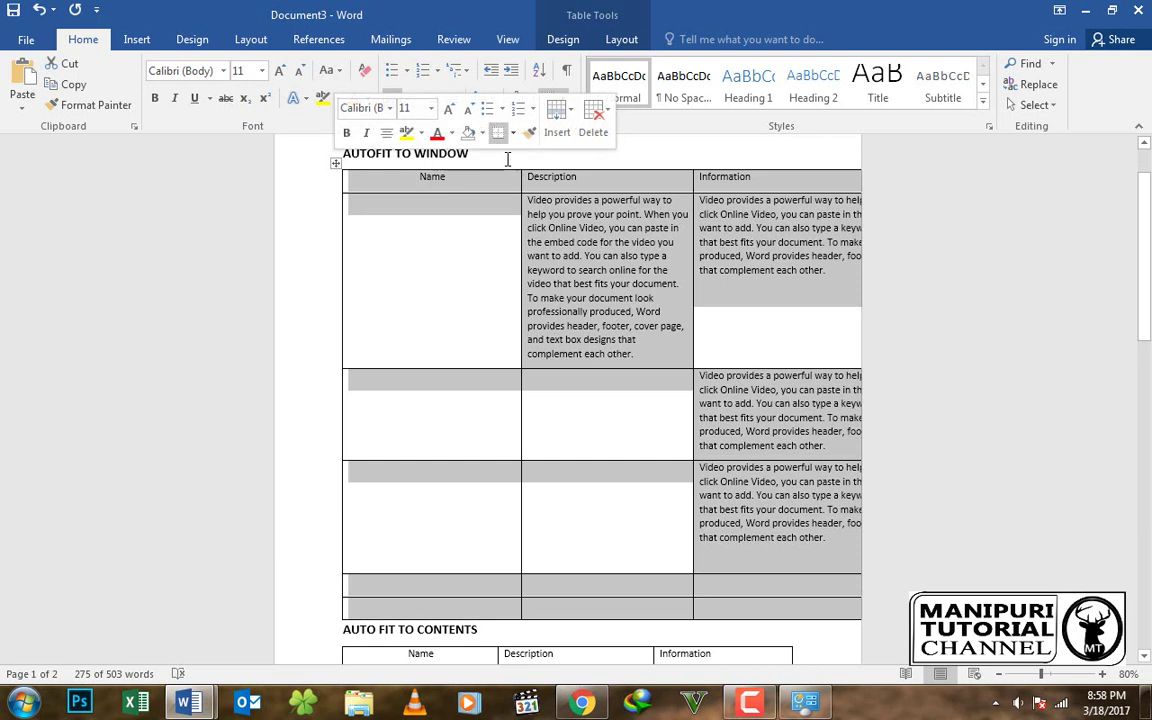
left_click(553, 203)
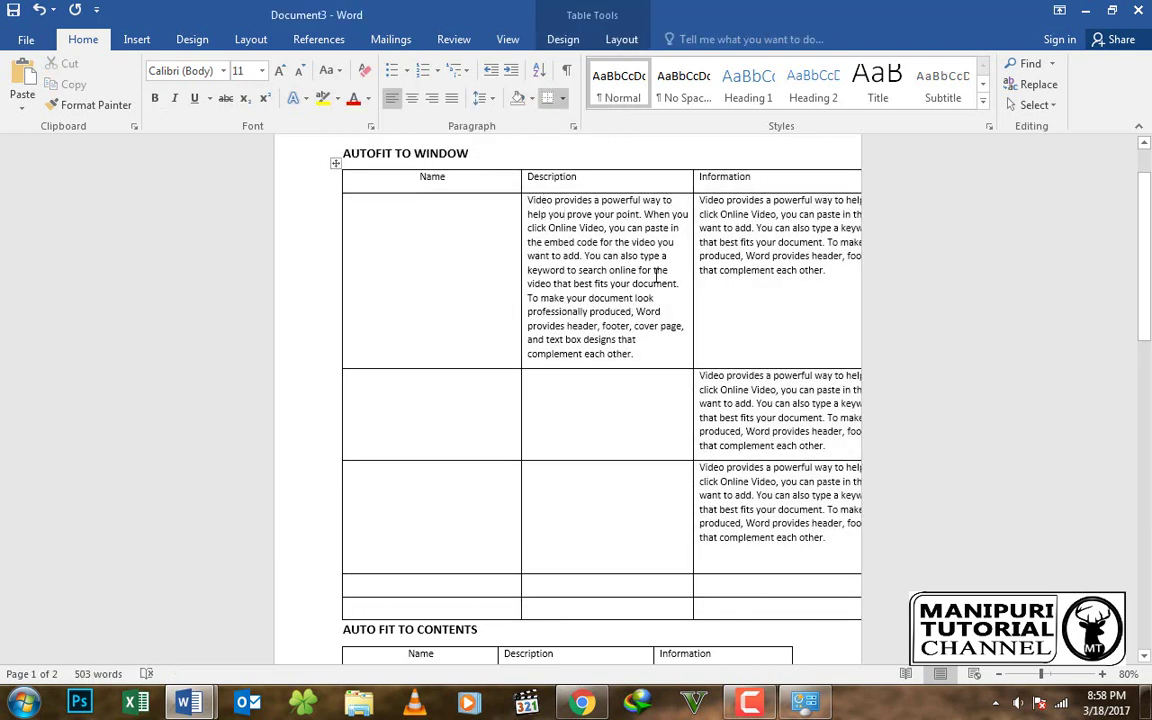
Step: Try fitting the oversized first table to the page with AutoFit Window and check its rows across both pages
left_click(745, 293)
left_click(745, 255)
left_click(622, 40)
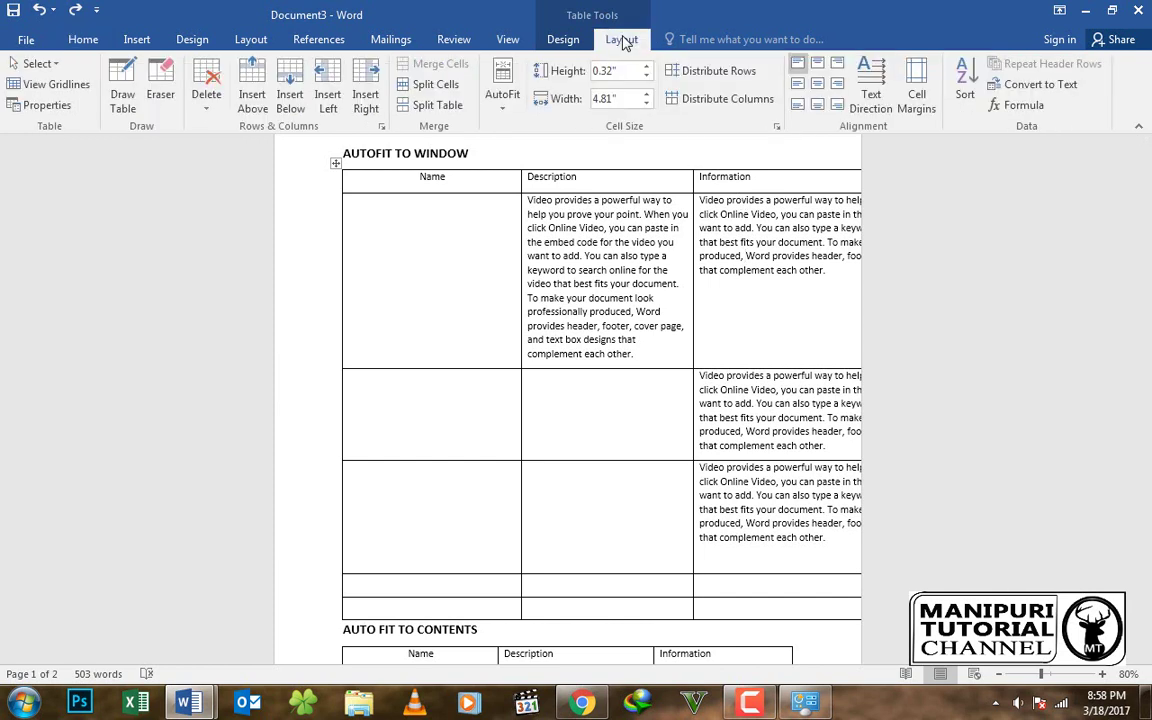
left_click(503, 105)
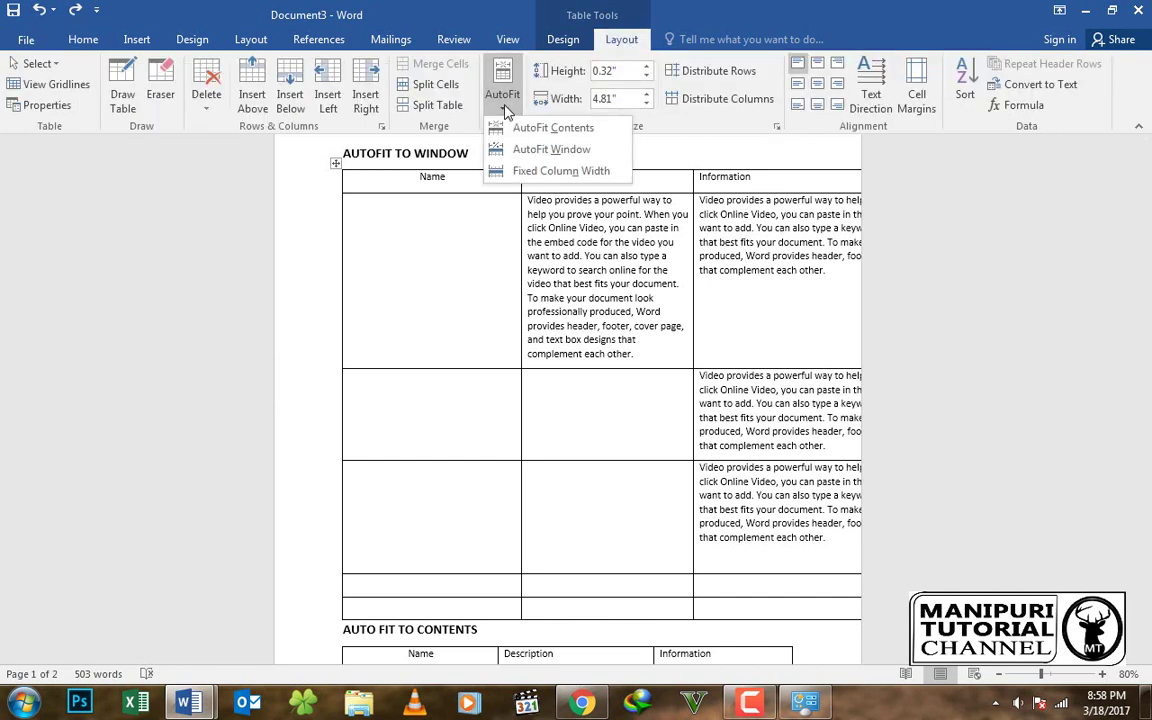
left_click(530, 150)
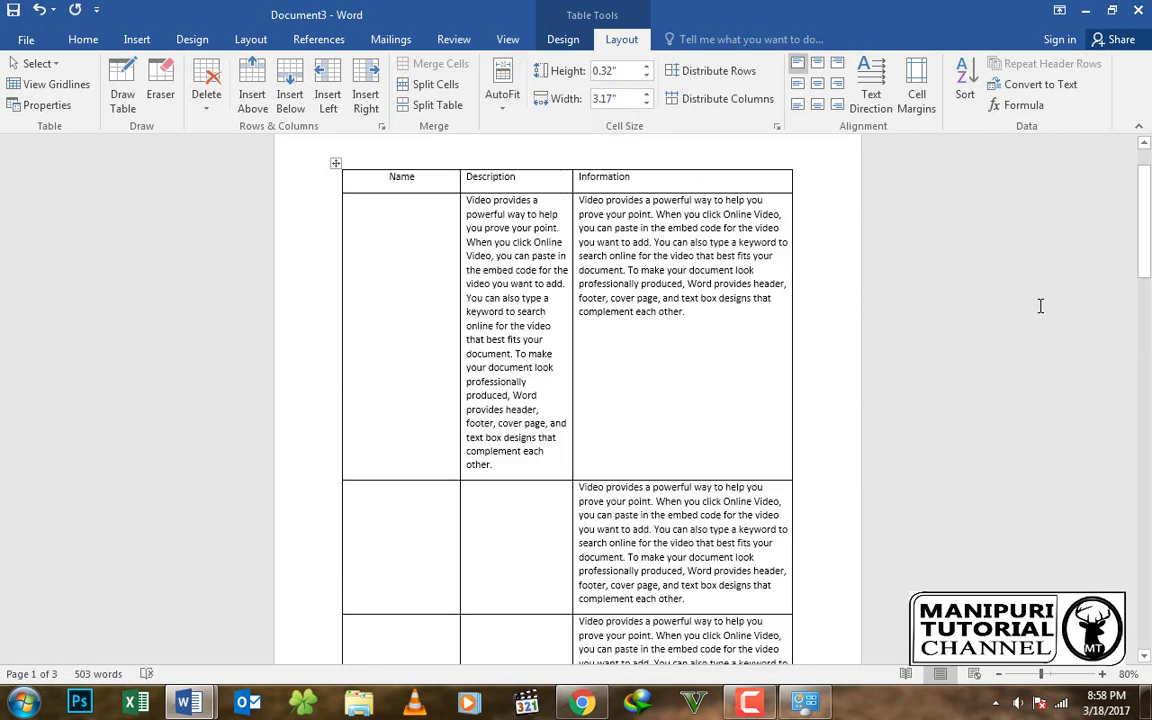
scroll(635, 305, "down", 3)
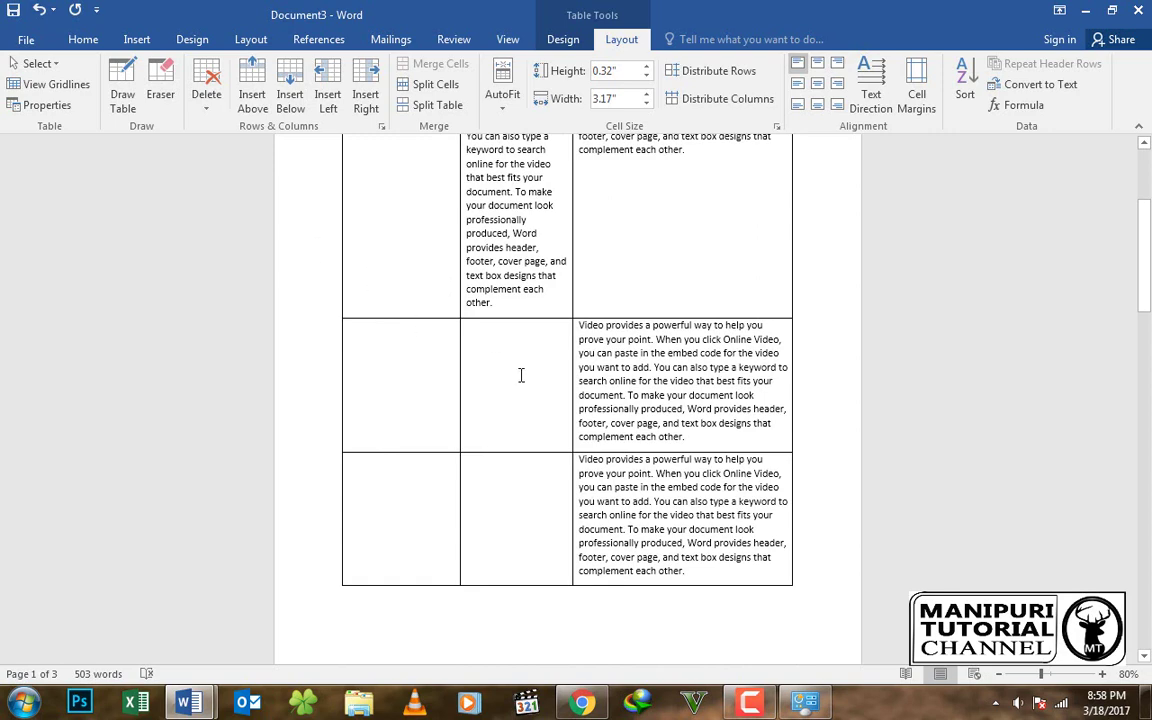
scroll(388, 246, "down", 8)
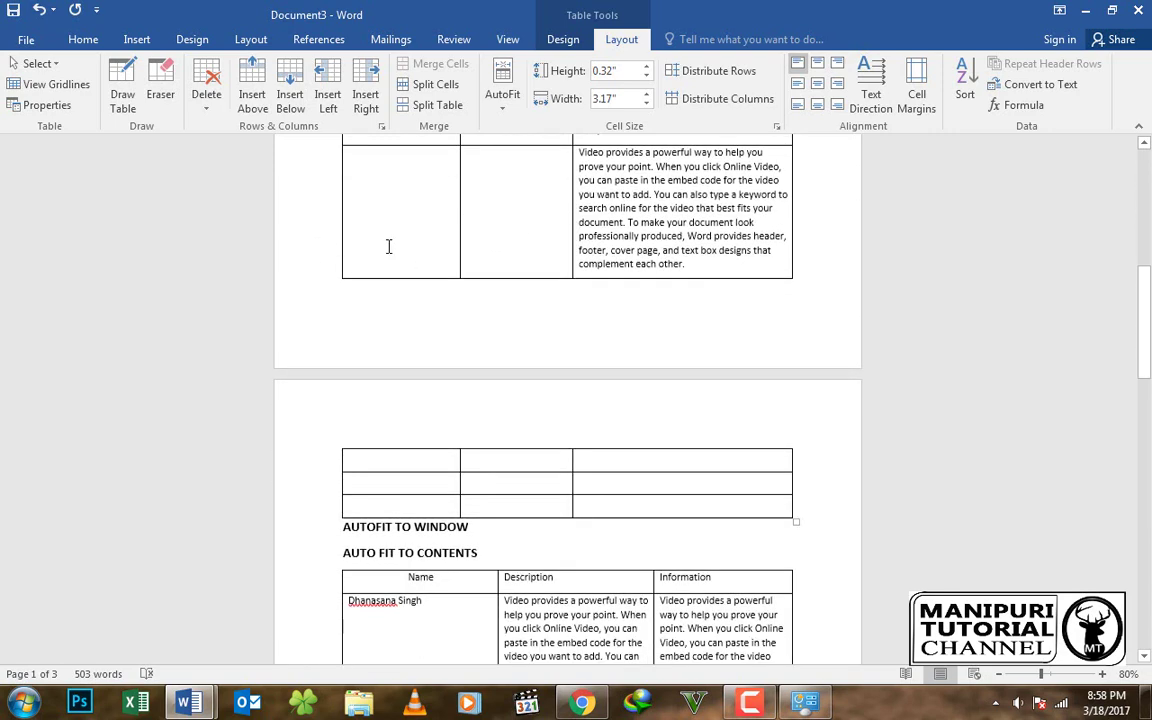
scroll(388, 246, "up", 10)
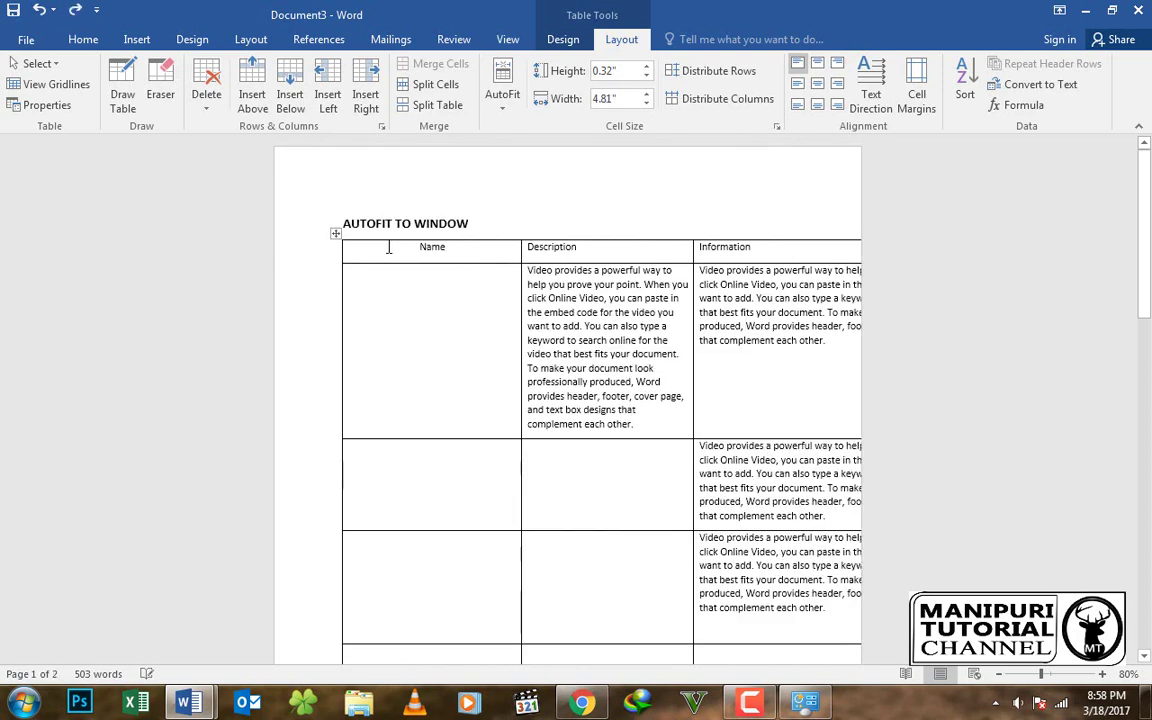
Step: Apply AutoFit Window to the first table so that it fits between the page margins
left_click(335, 233)
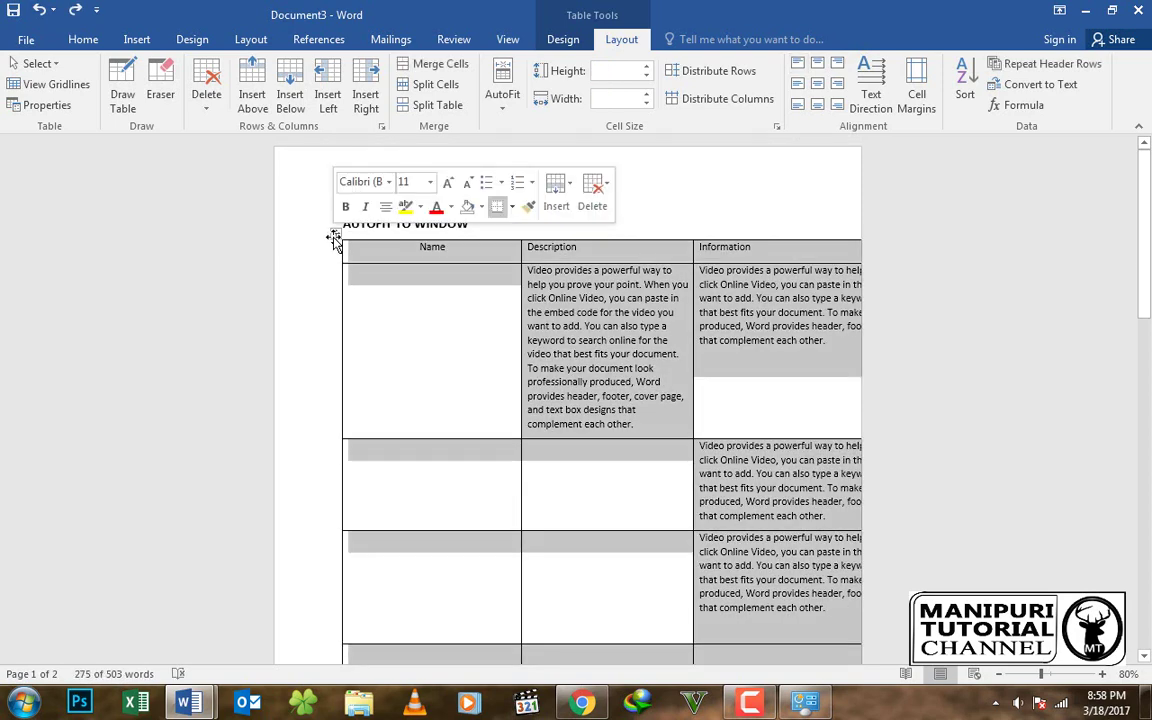
left_click(592, 276)
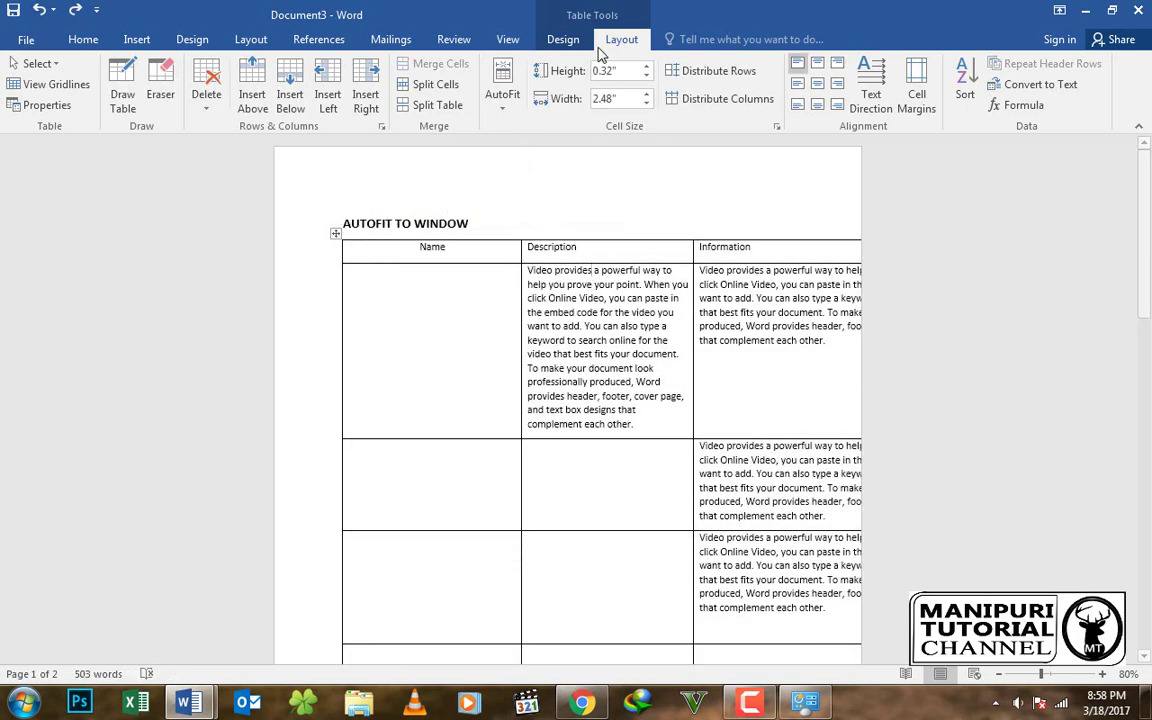
left_click(497, 100)
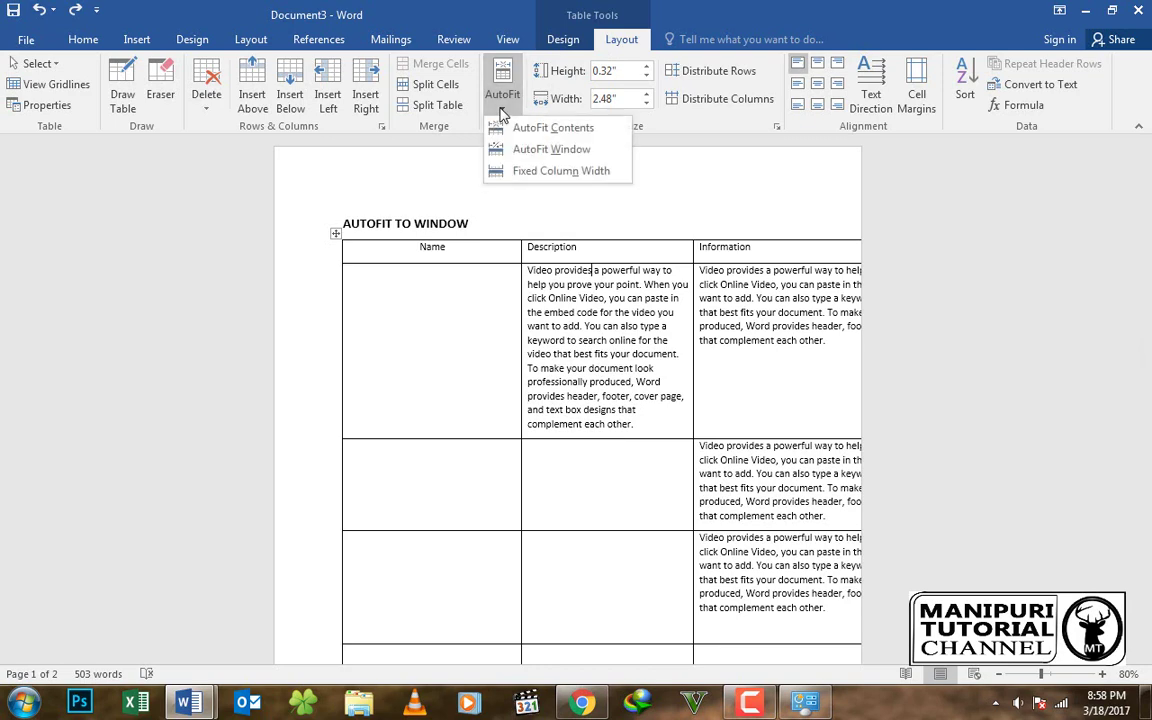
left_click(527, 151)
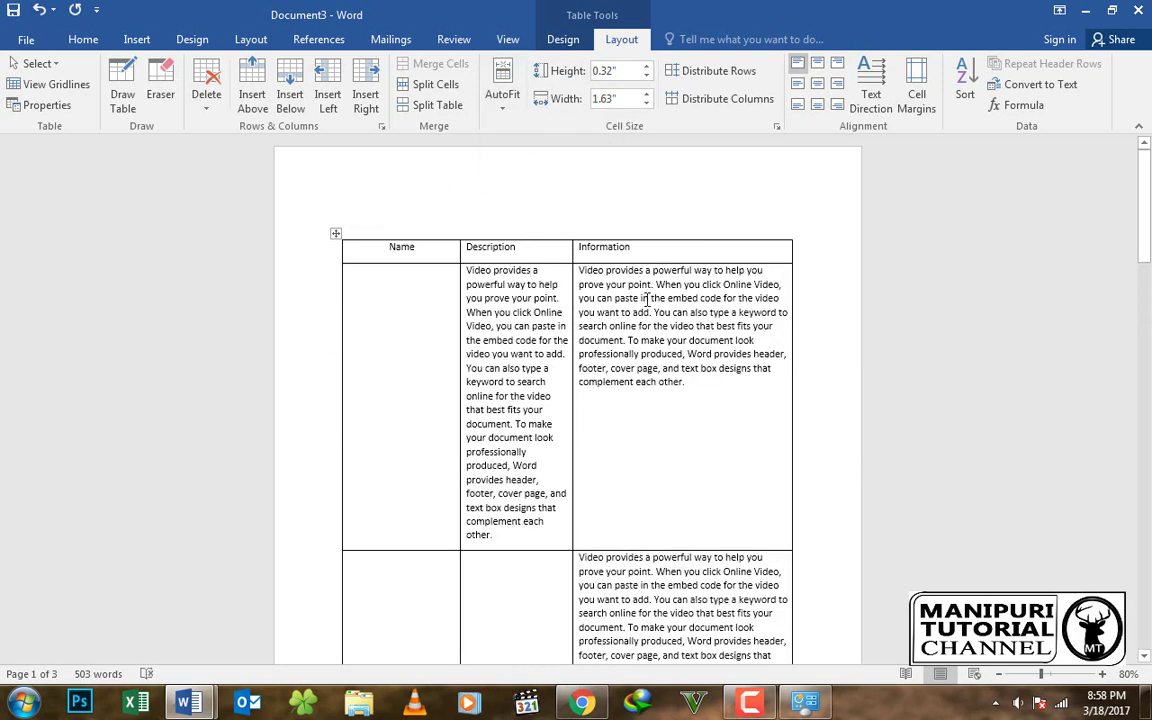
Step: Try narrowing the Name column of the table under the AUTO FIT TO CONTENTS heading by hand
scroll(648, 298, "down", 10)
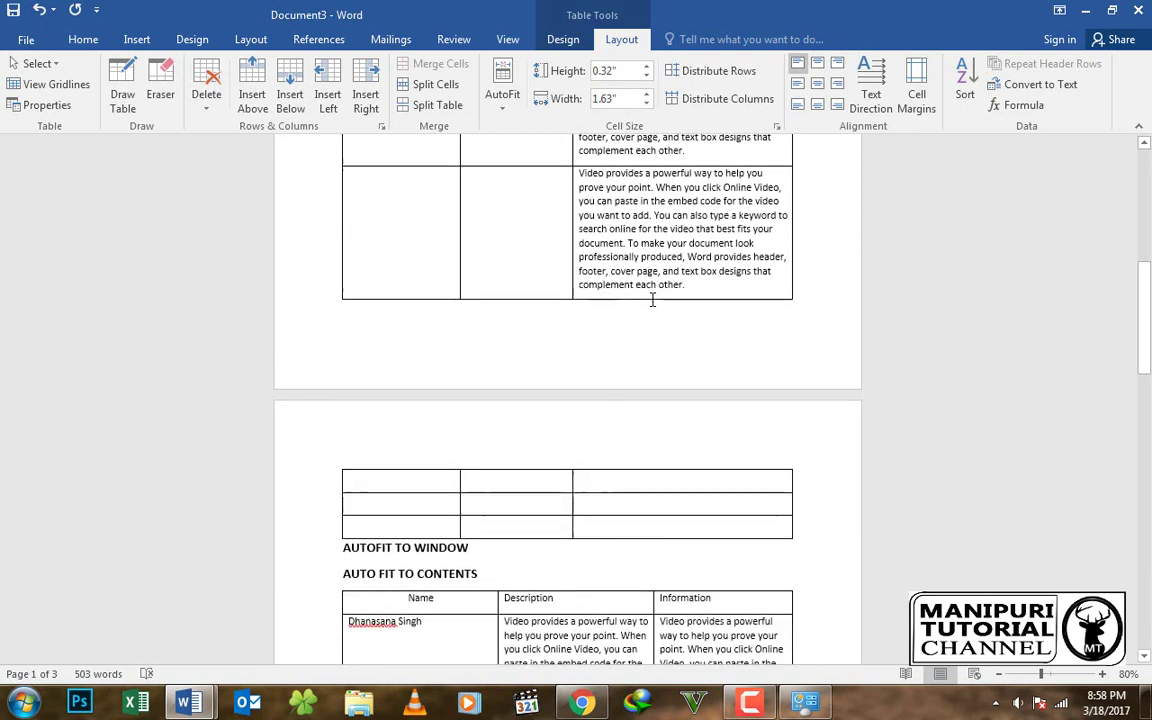
scroll(652, 300, "down", 5)
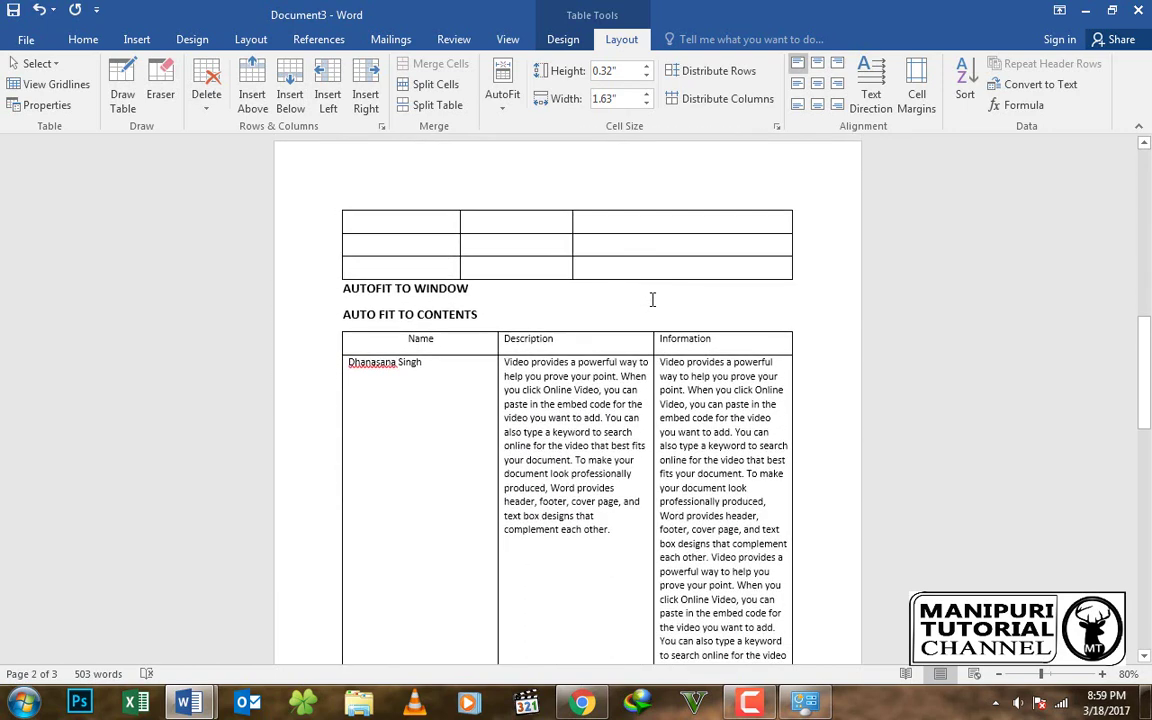
scroll(650, 295, "down", 2)
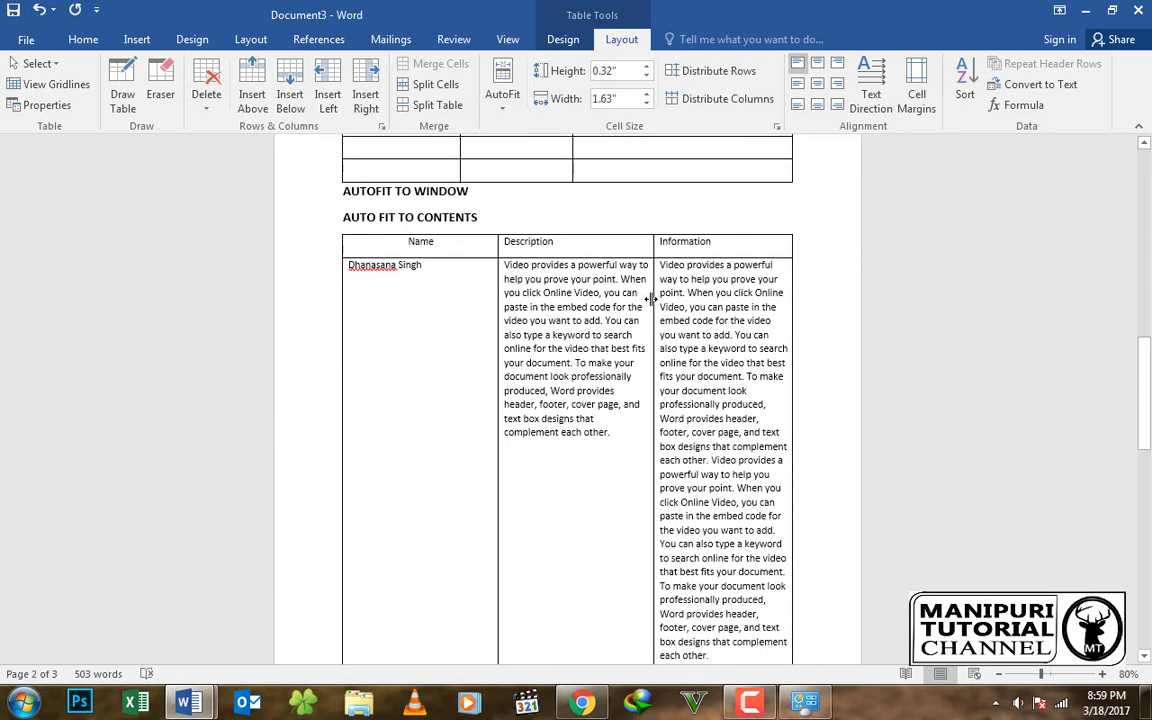
left_click(426, 265)
left_click_drag(497, 290, 468, 290)
Step: Apply AutoFit Contents to the whole table under the AUTO FIT TO CONTENTS heading
left_click(335, 231)
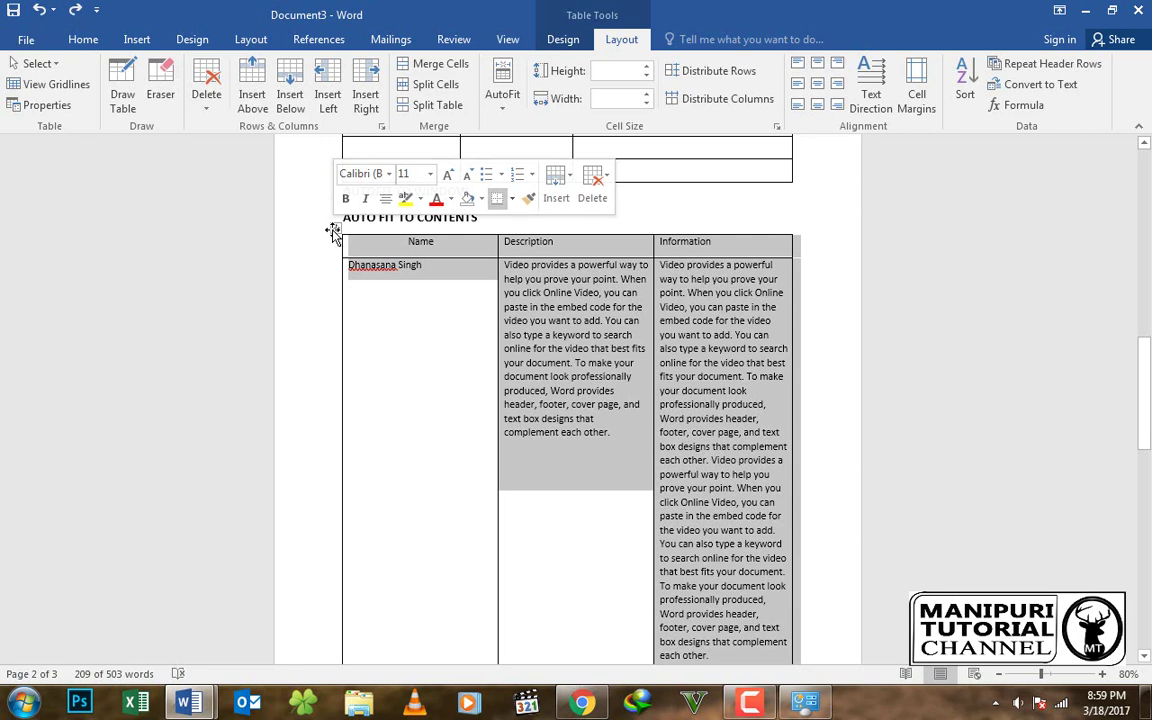
left_click(503, 112)
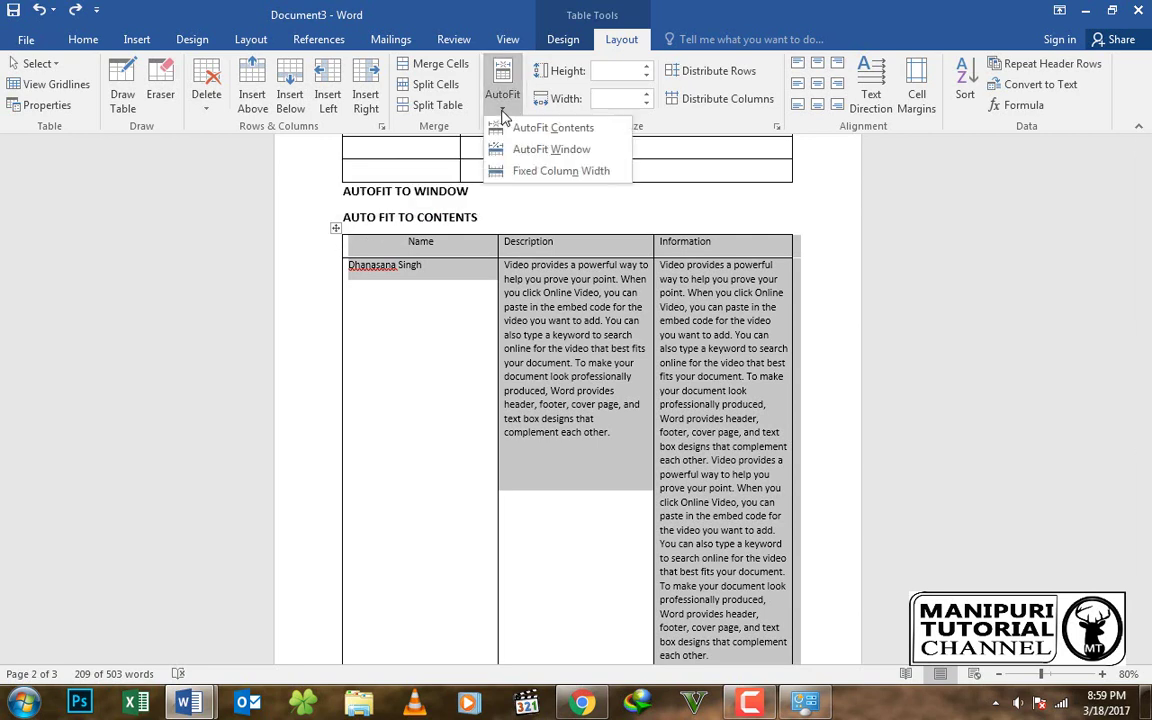
left_click(527, 128)
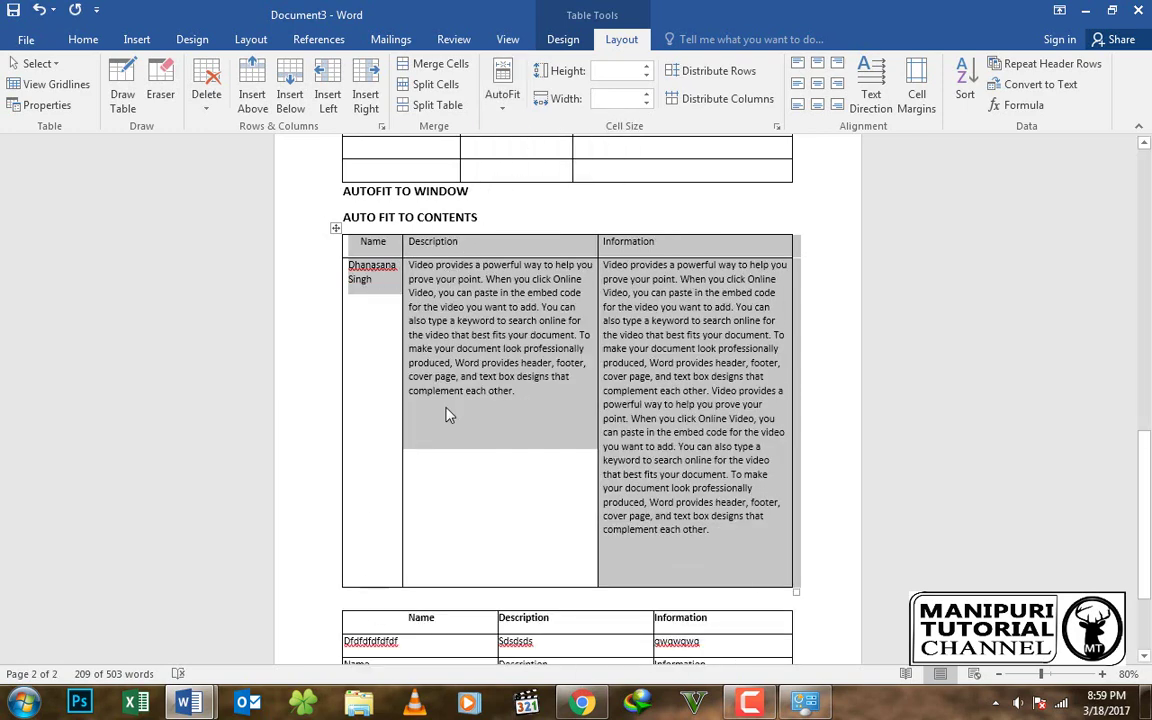
Step: Review the two refitted tables across the document, ending at the small table on the last page
scroll(447, 417, "down", 1)
scroll(447, 417, "up", 10)
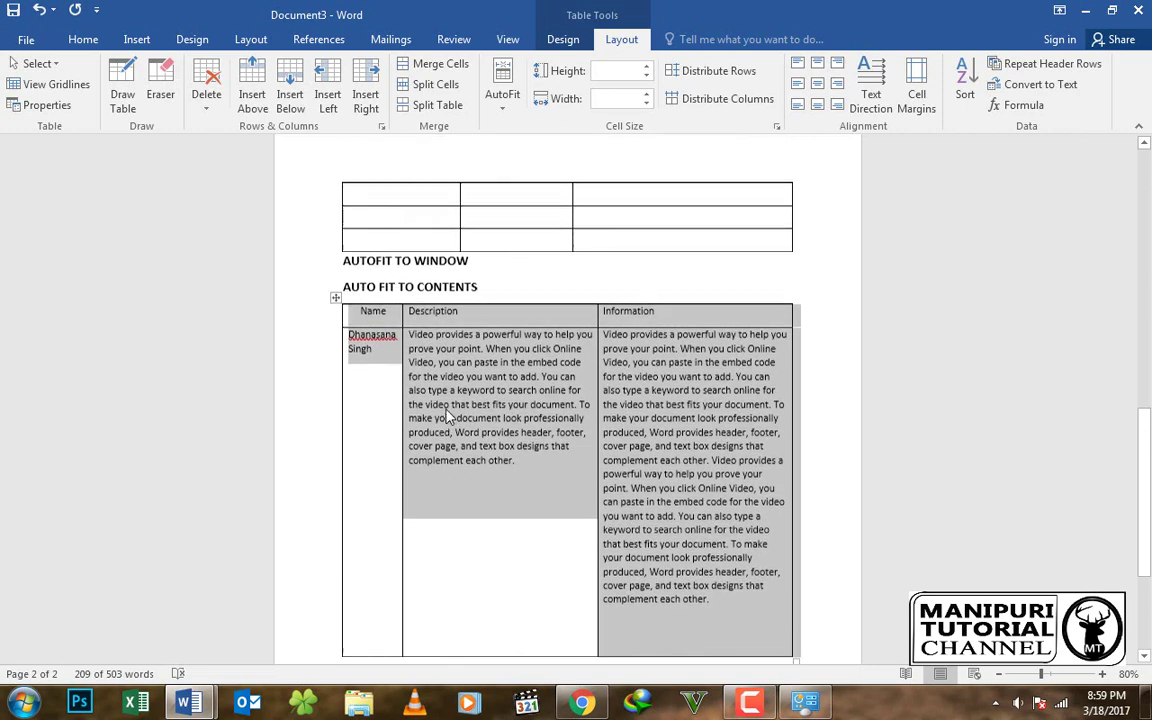
scroll(447, 409, "up", 20)
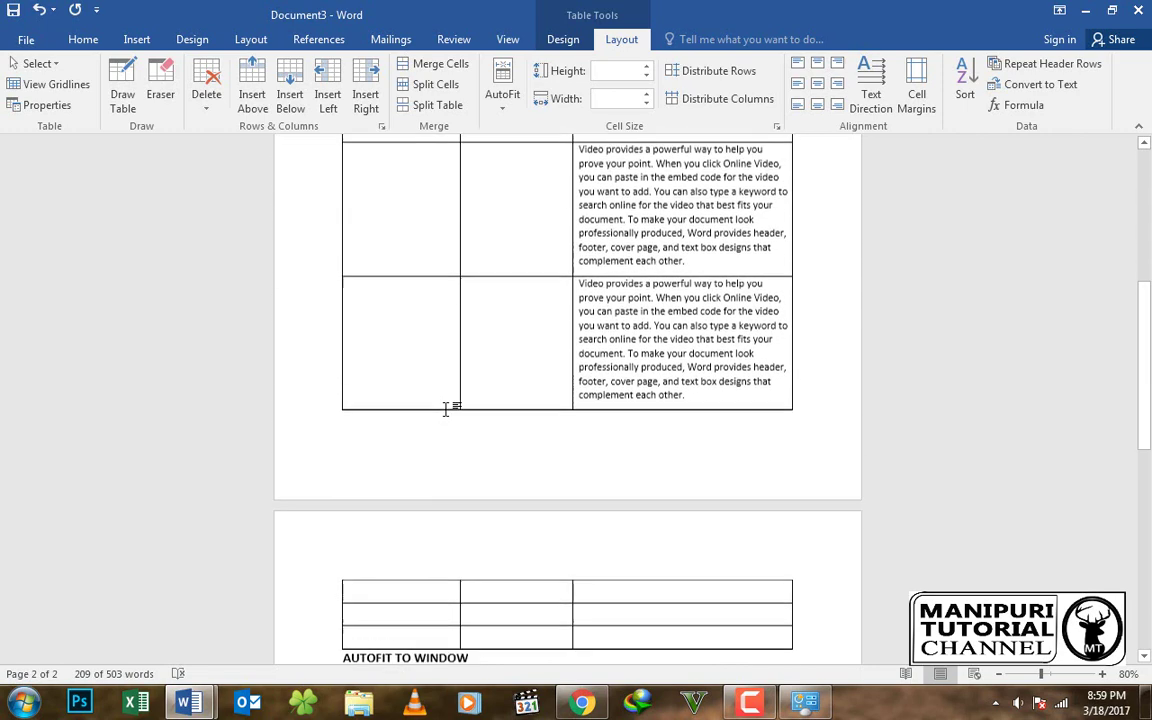
scroll(440, 407, "up", 2)
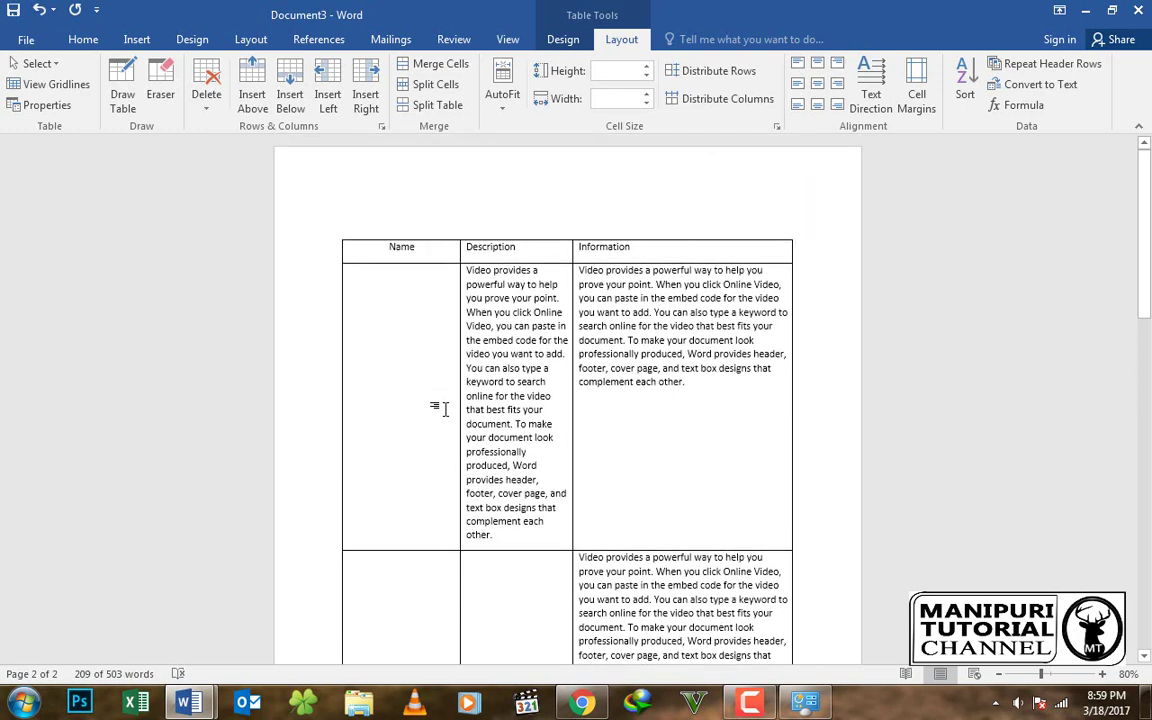
scroll(445, 410, "down", 20)
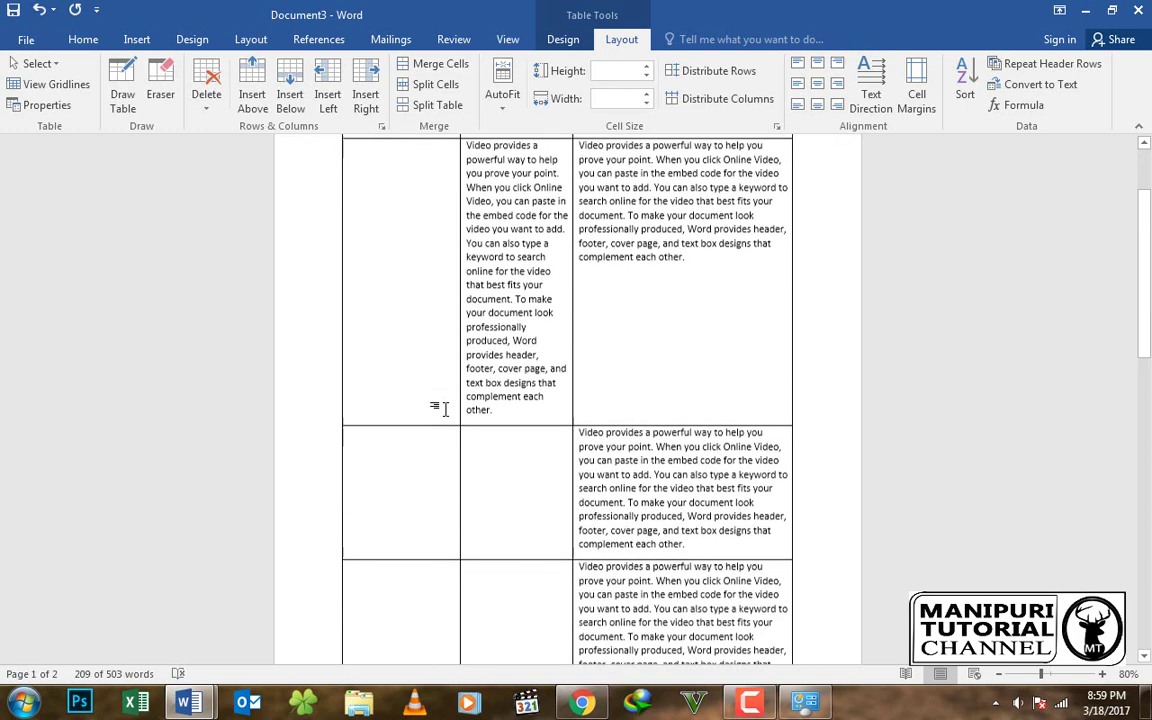
scroll(447, 410, "down", 6)
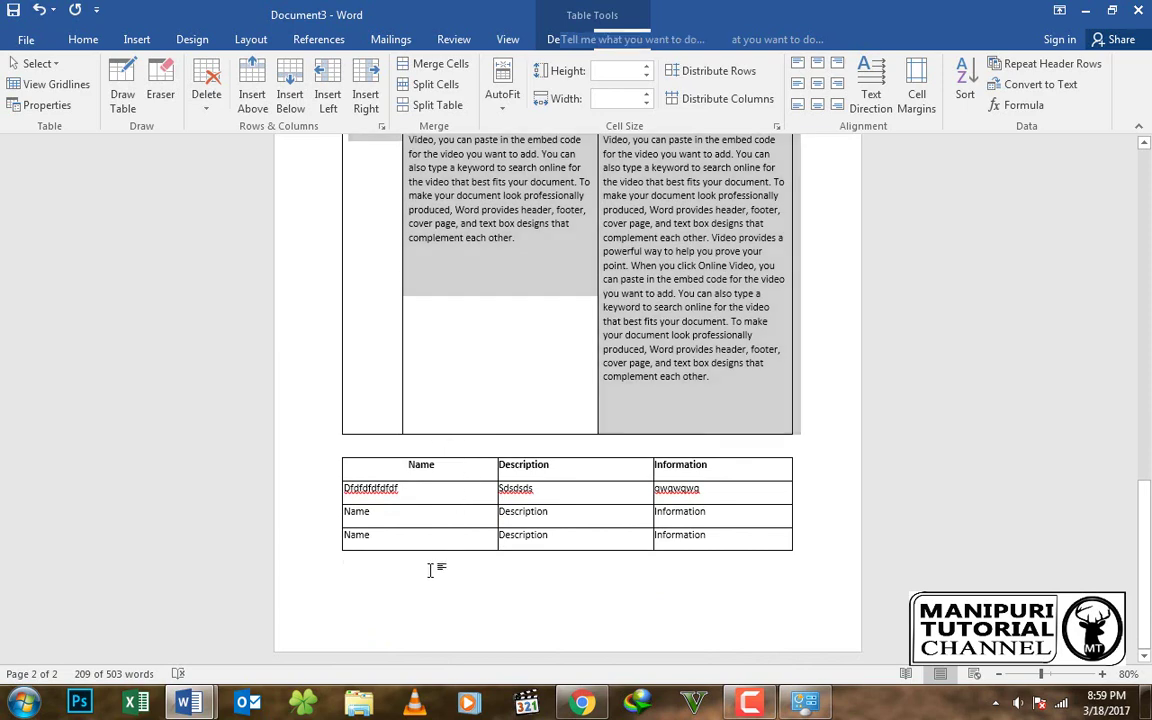
Step: Try indenting the second-row text of the small last table by inserting a leading space in each of the three cells
left_click(440, 566)
scroll(437, 566, "up", 3, "ctrl")
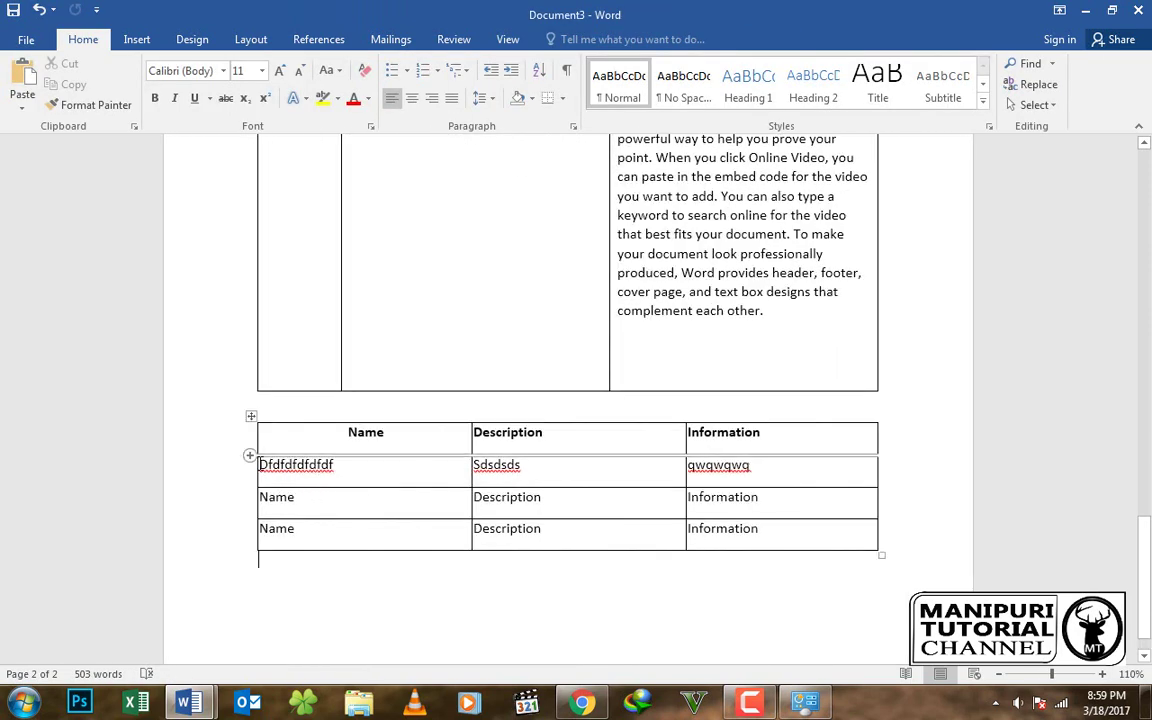
left_click(260, 464)
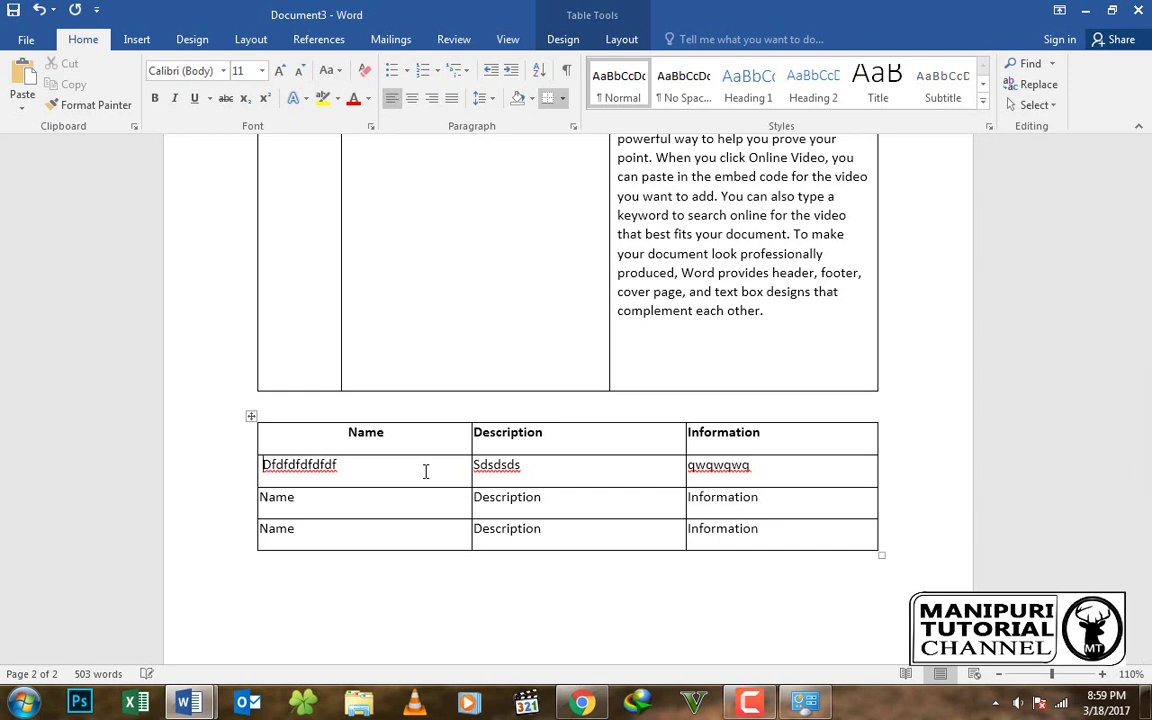
left_click(474, 465)
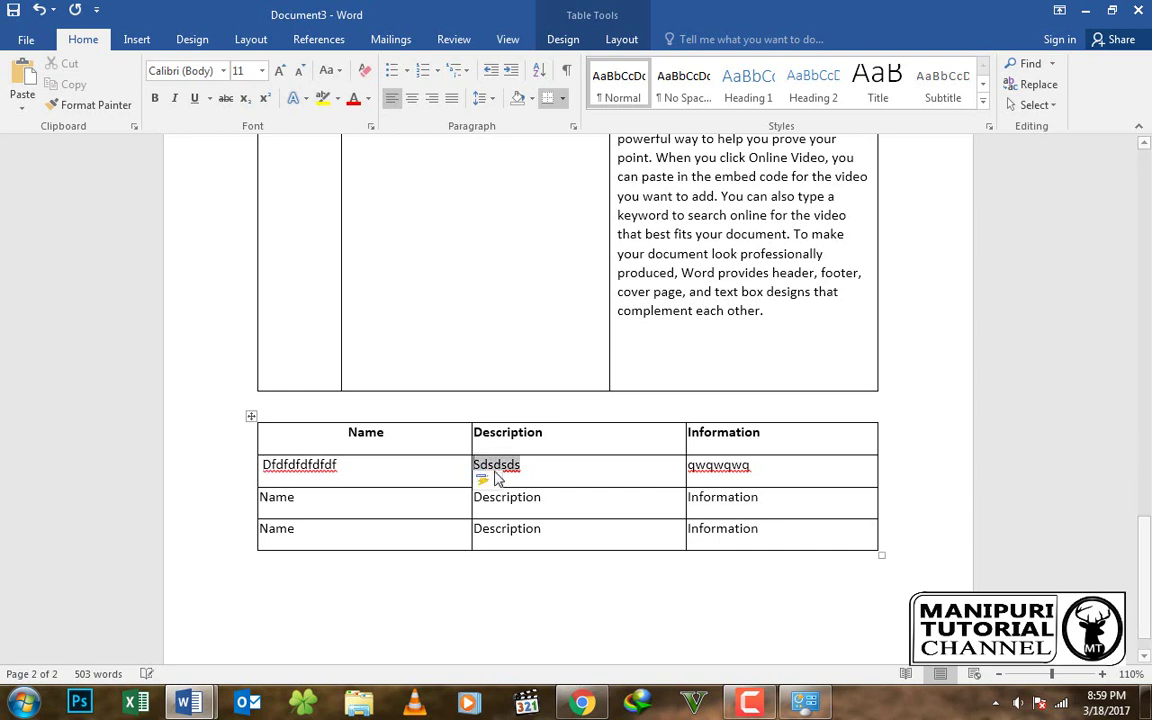
left_click(690, 467)
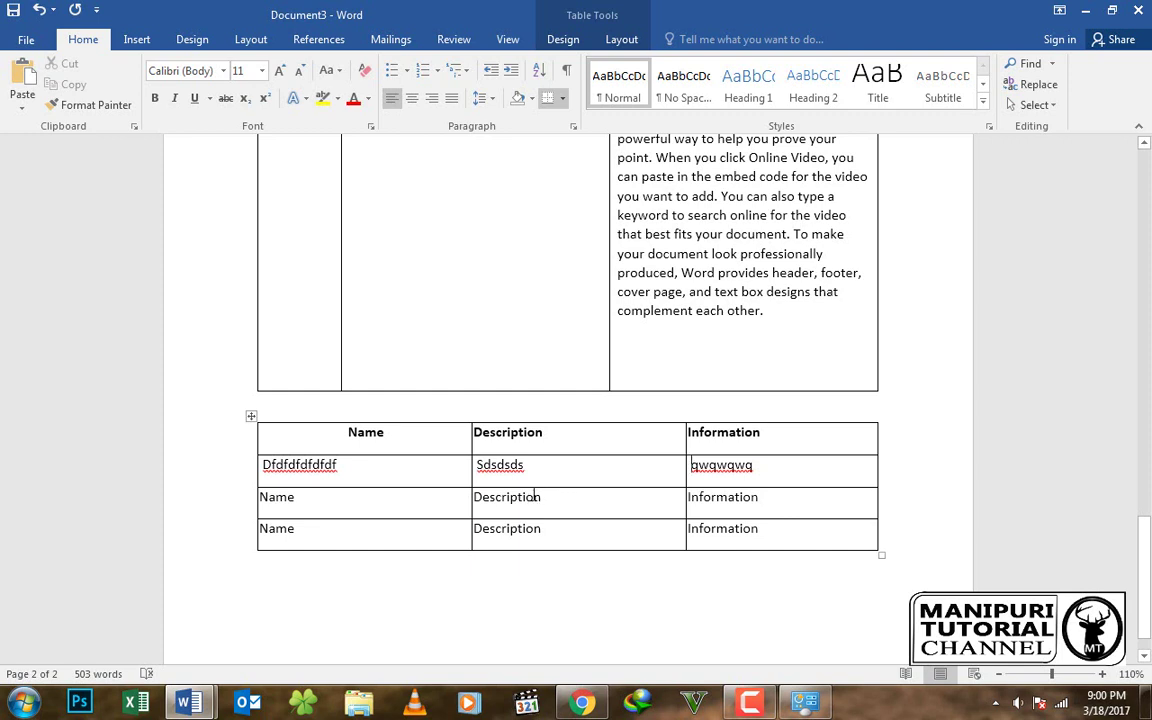
Step: Undo the leading spaces inserted in the three second-row cells of the small table
key("ctrl+z")
key("ctrl+z")
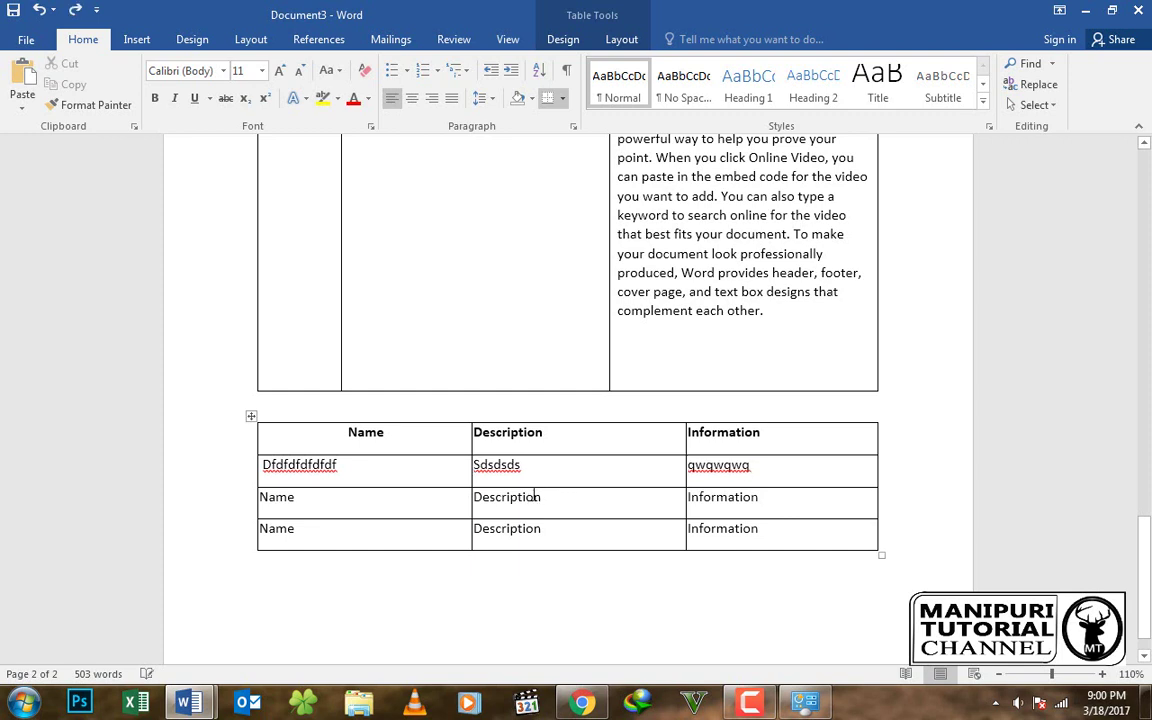
key("ctrl+z")
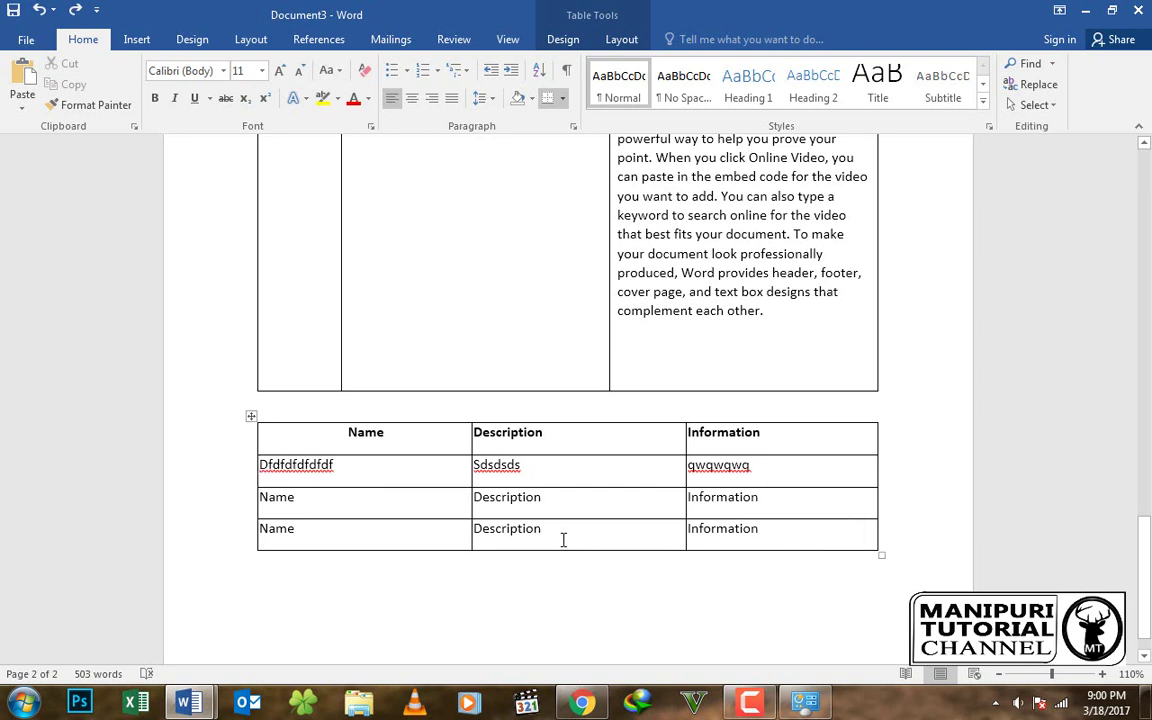
Step: Increase the default left cell margin of the whole small table to move its text away from the cell borders
left_click(251, 419)
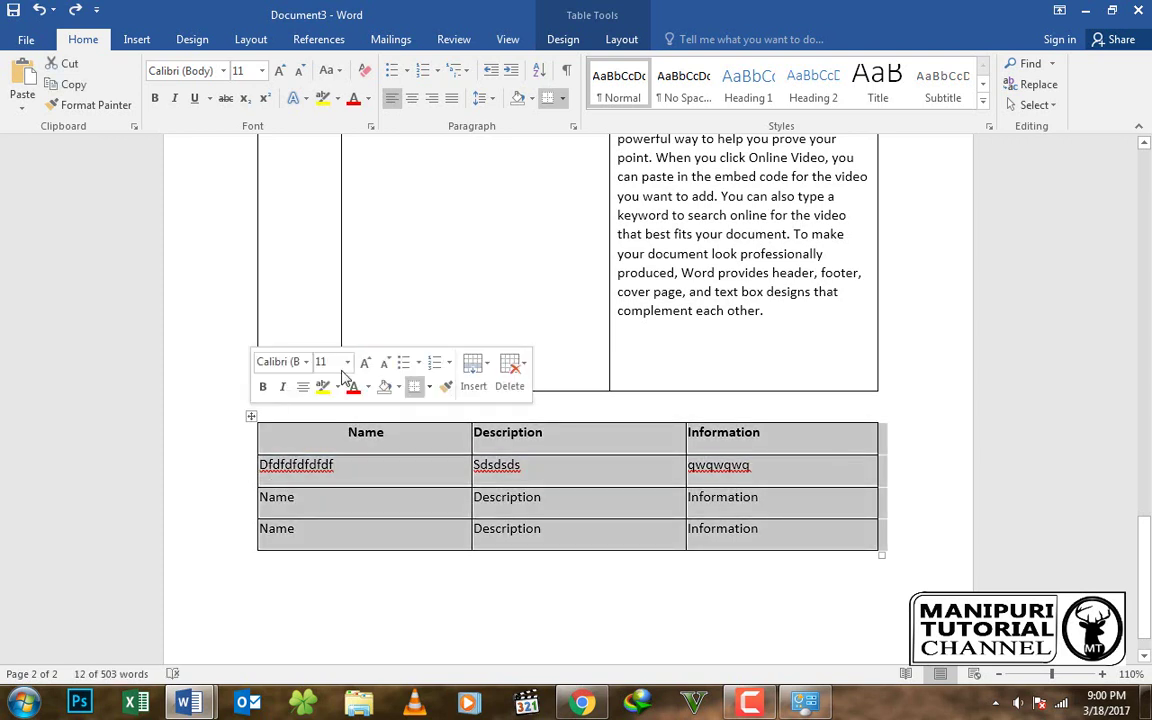
left_click(621, 40)
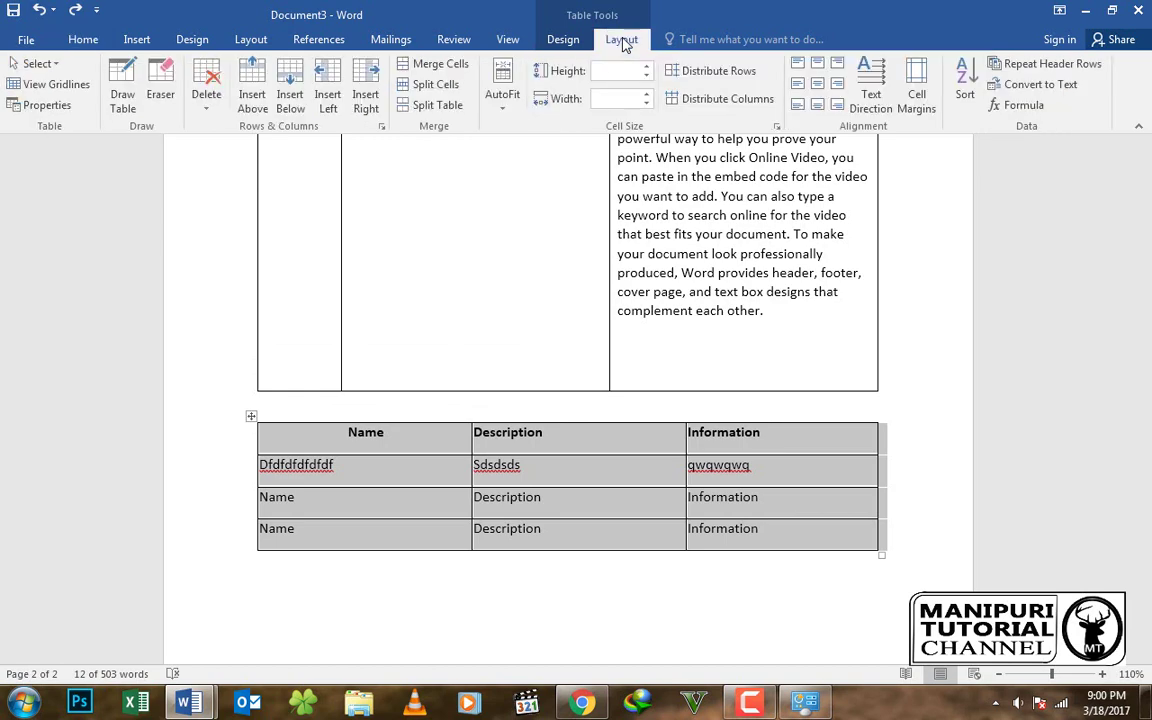
left_click(918, 104)
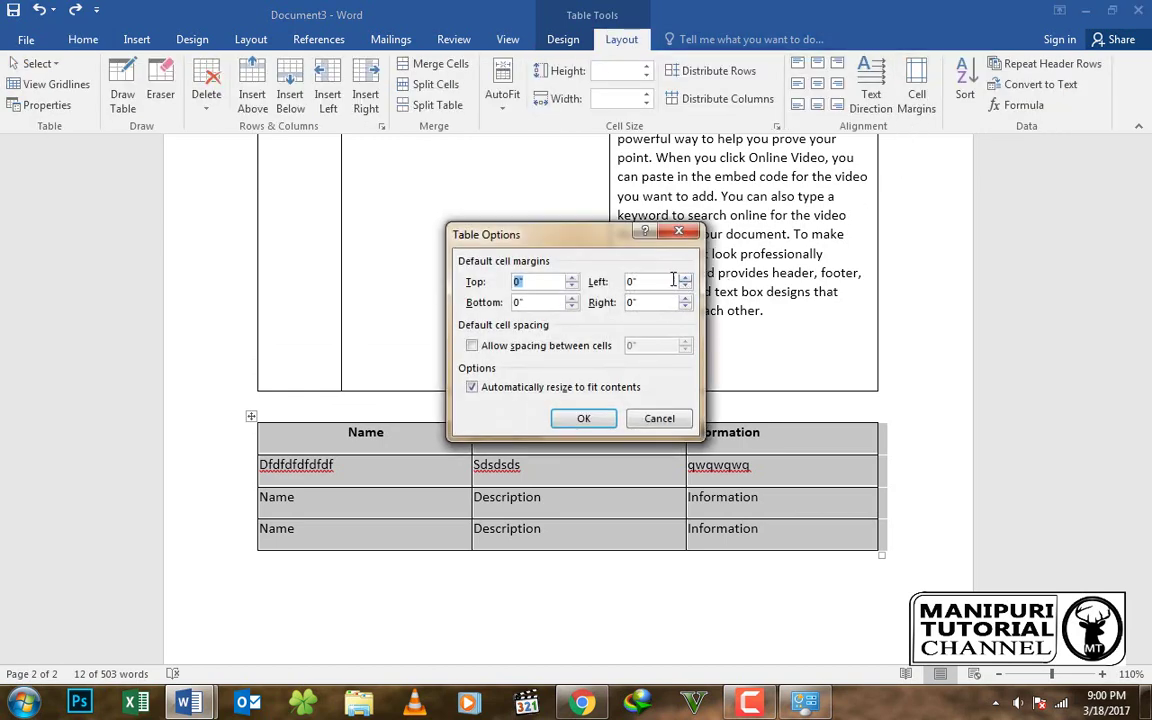
double_click(634, 281)
type("0")
left_click(588, 418)
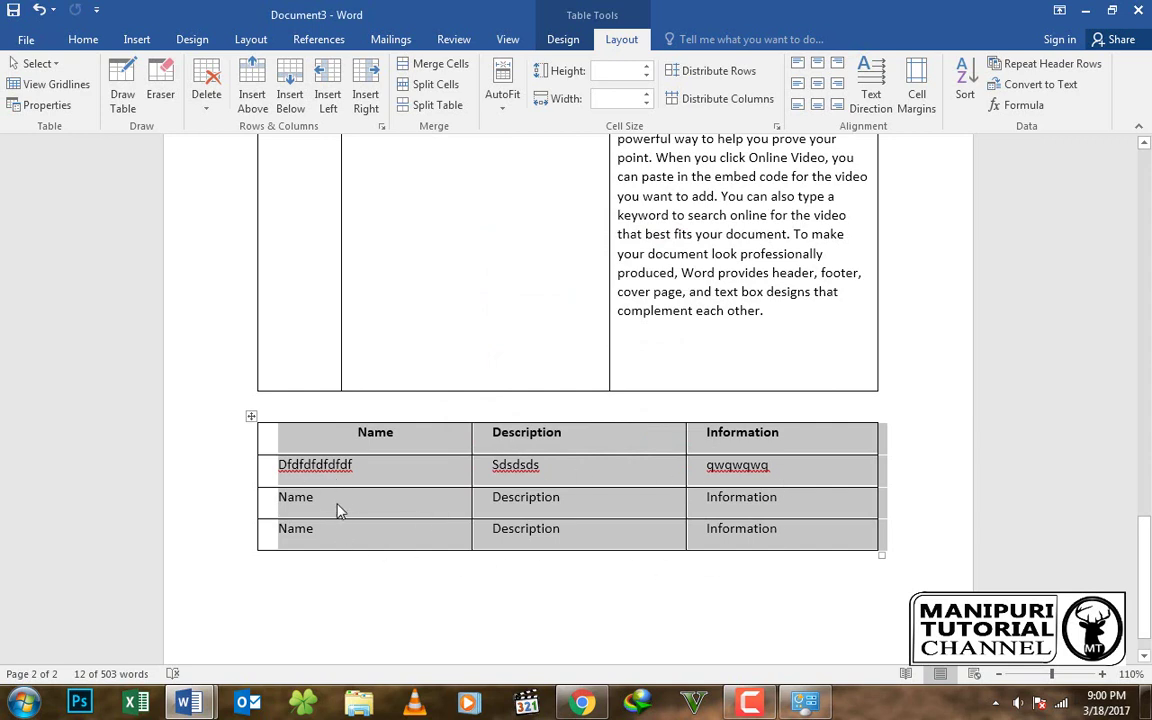
left_click(331, 586)
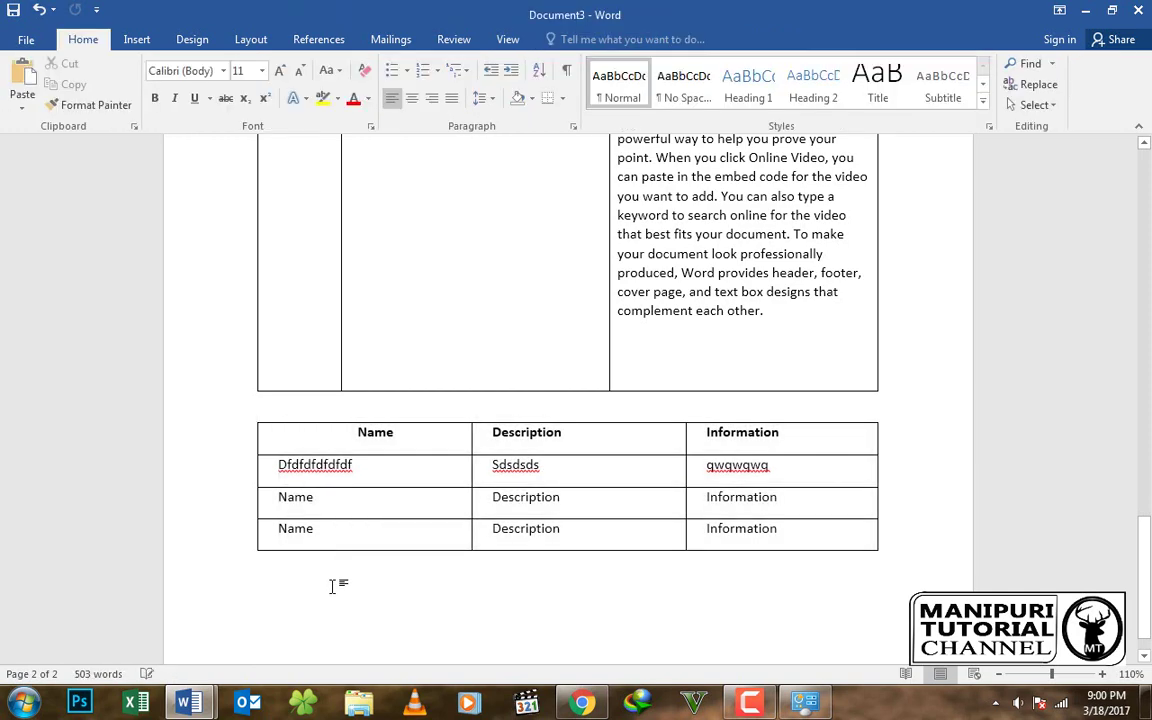
Step: Review the tables from the last page back up to the start of the document
scroll(365, 517, "up", 8)
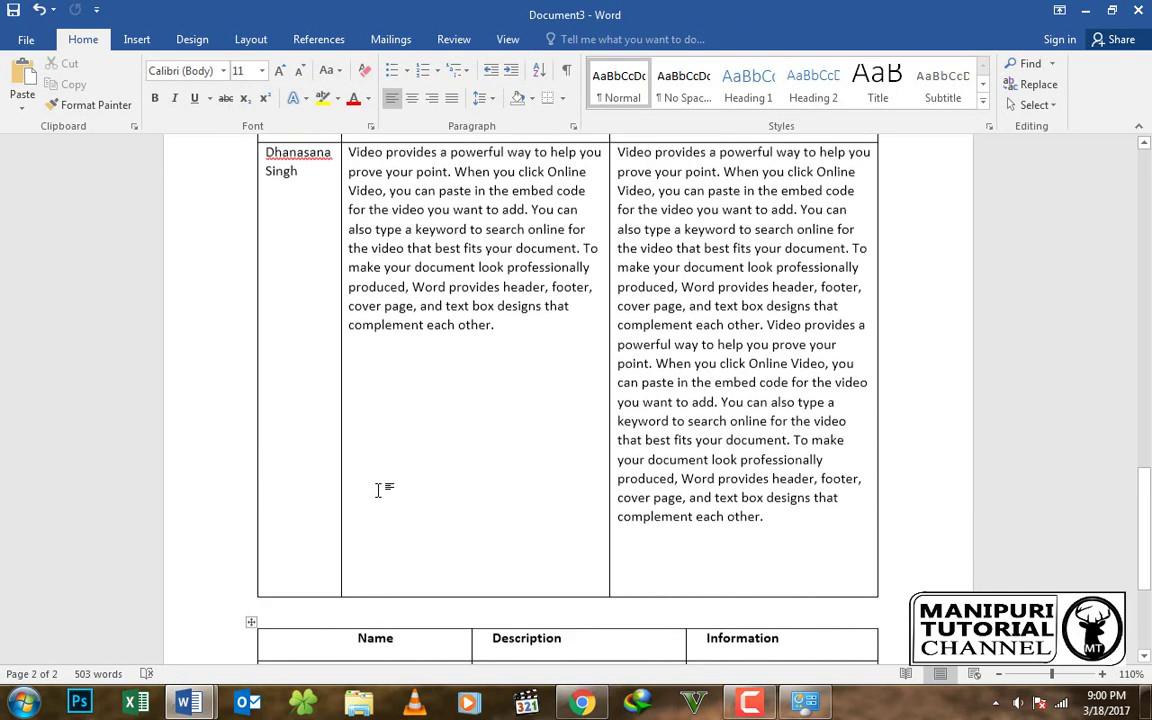
scroll(378, 489, "up", 10)
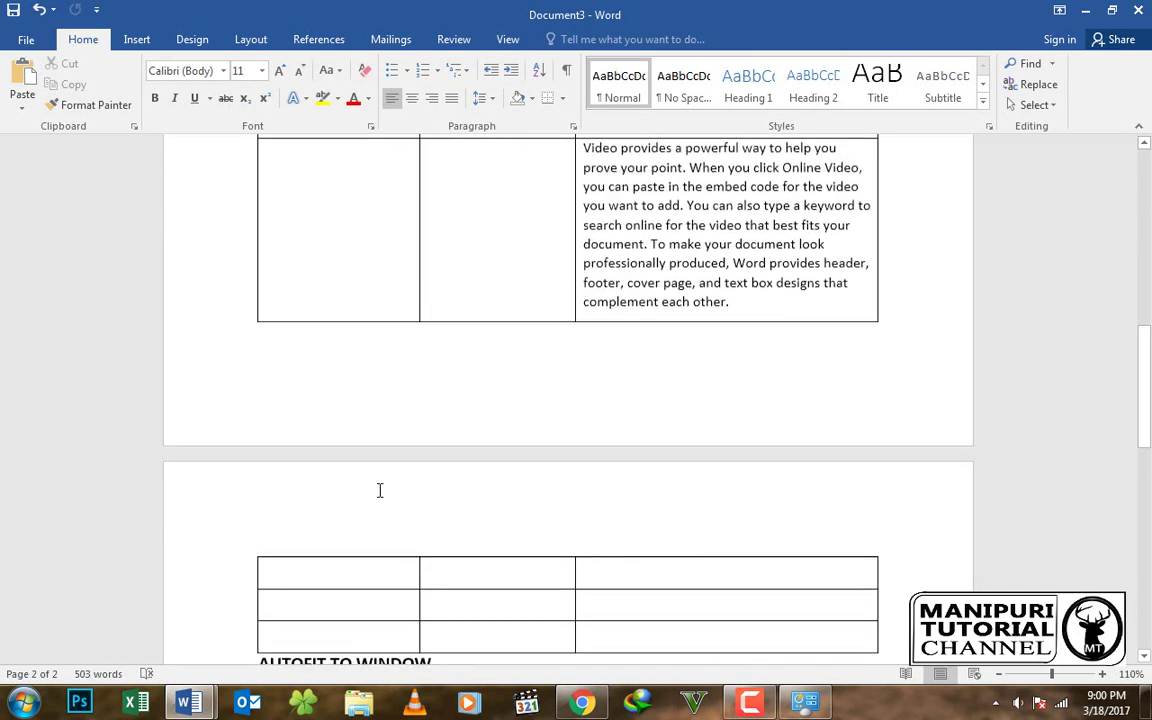
scroll(378, 489, "up", 10)
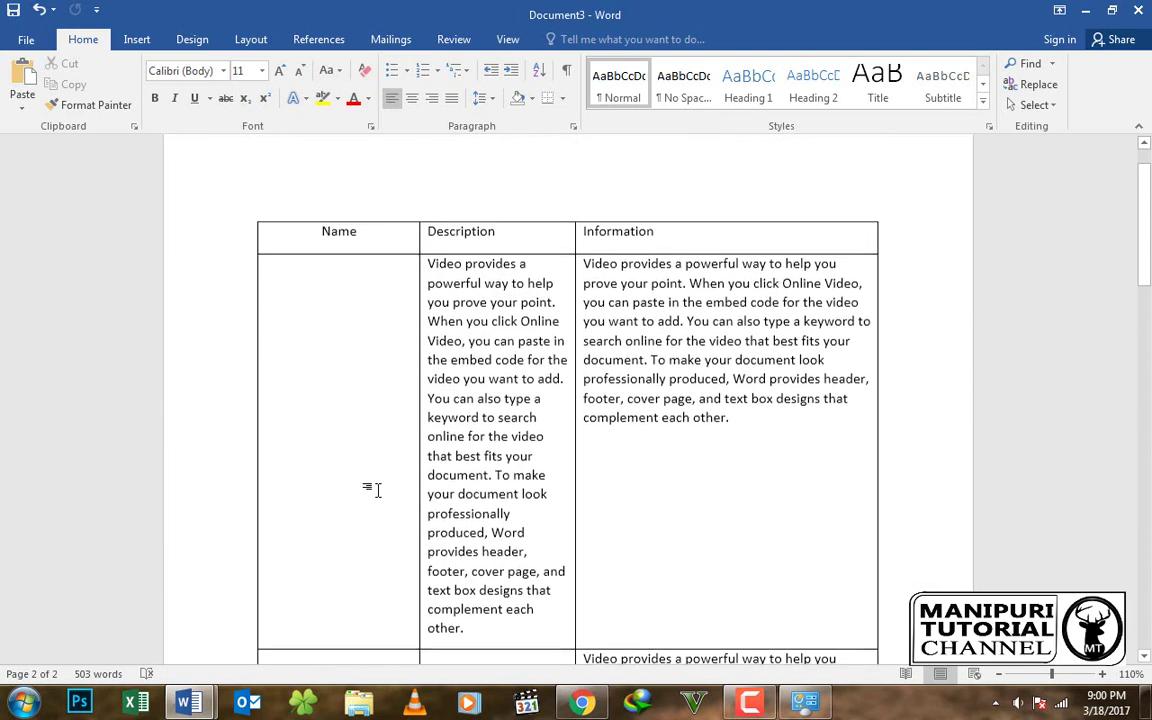
scroll(378, 489, "up", 2)
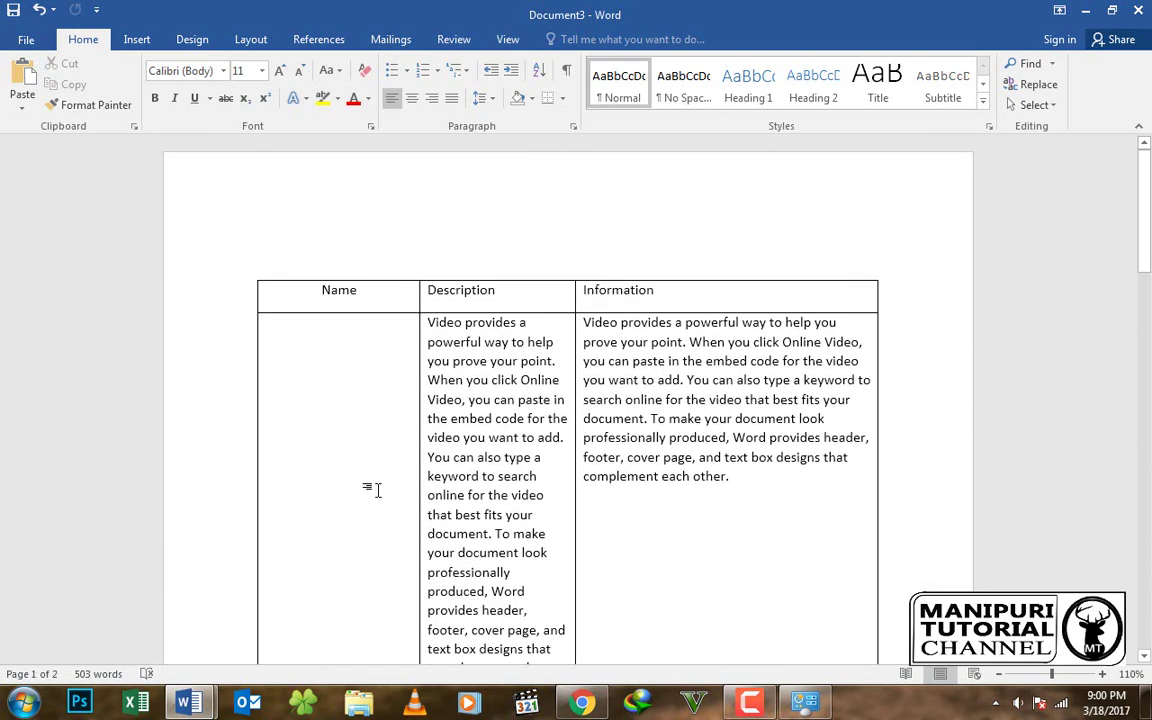